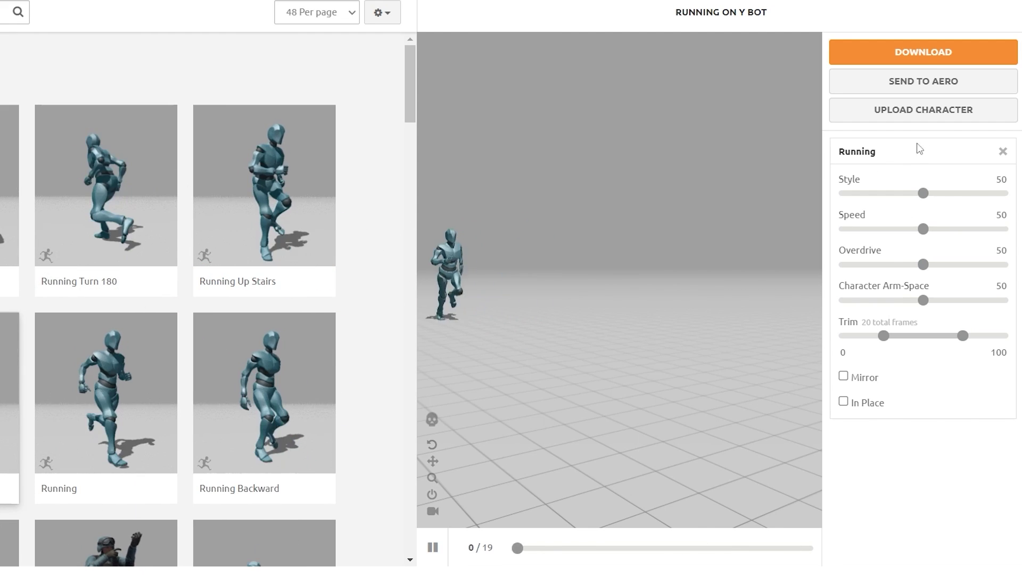
Download the Running animation on Y Bot as FBX Binary with skin, 30 frames per second and no keyframe reduction.
left_click(922, 59)
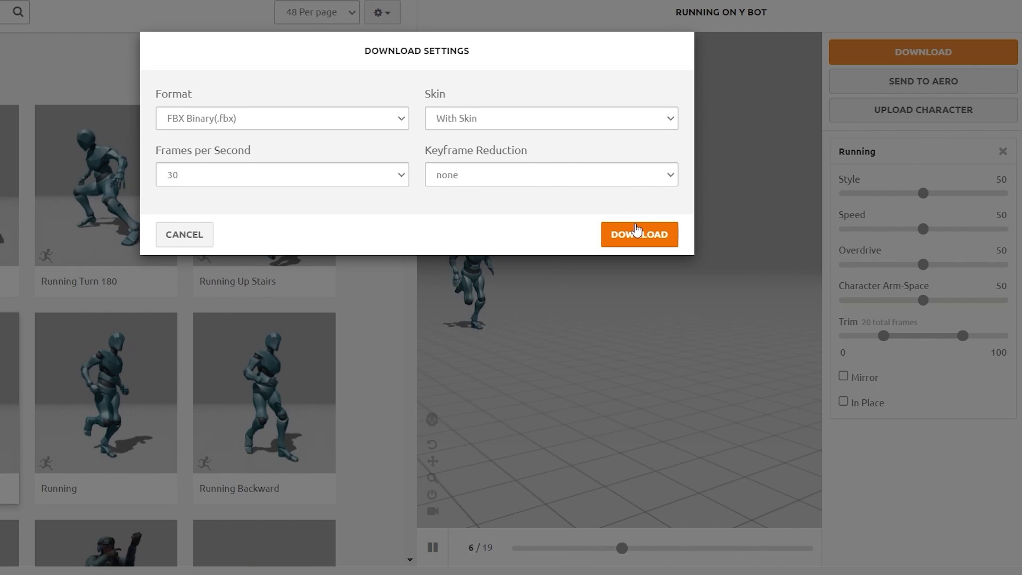
left_click(637, 231)
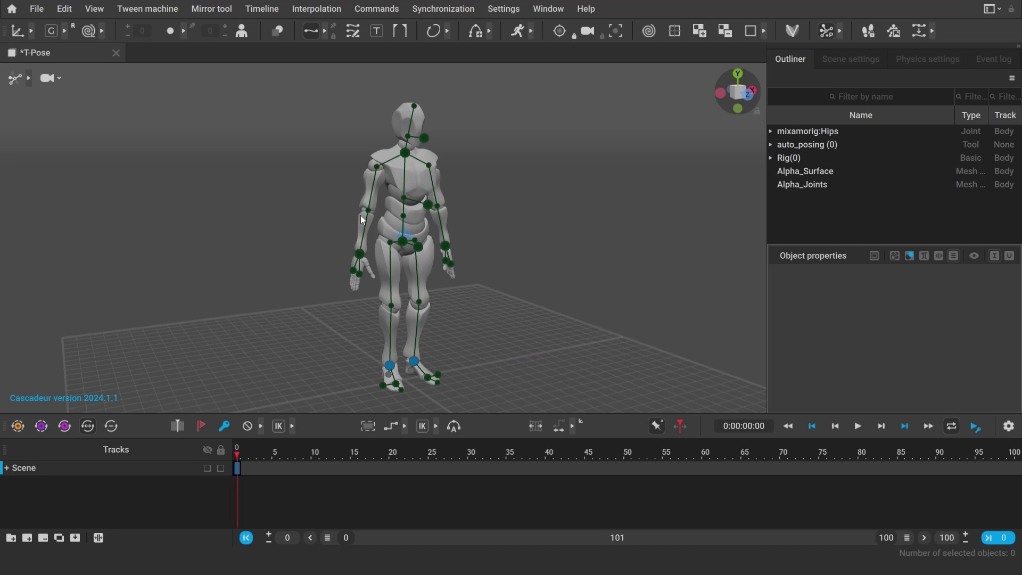
Switch to Cascadeur and import the downloaded FBX running animation onto the character in the T-Pose scene.
left_click(37, 8)
mouse_move(48, 130)
left_click(238, 130)
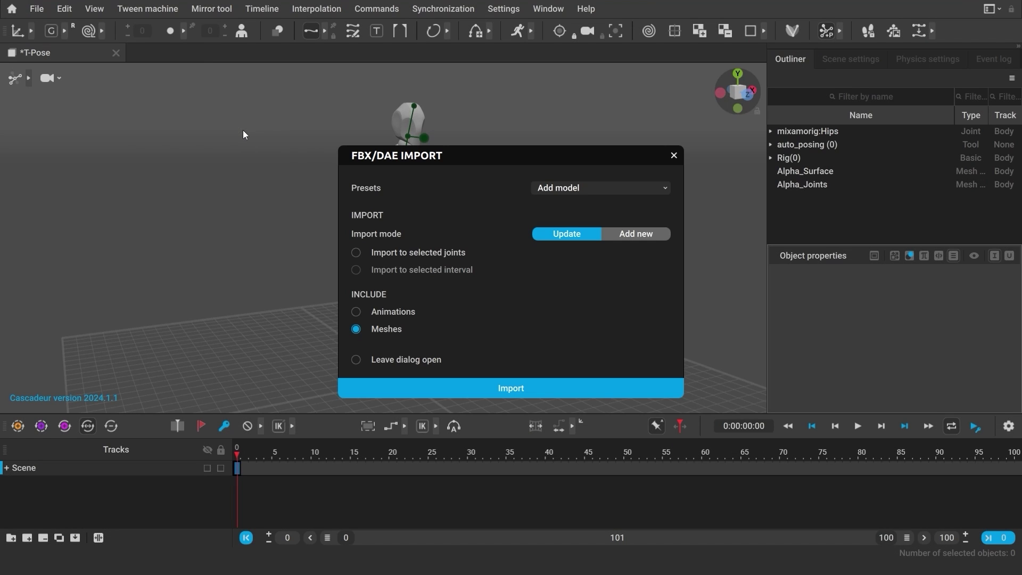
left_click(582, 194)
left_click(564, 234)
left_click(525, 388)
double_click(177, 160)
left_click_drag(178, 162, 320, 166, "alt")
left_click_drag(237, 455, 354, 456)
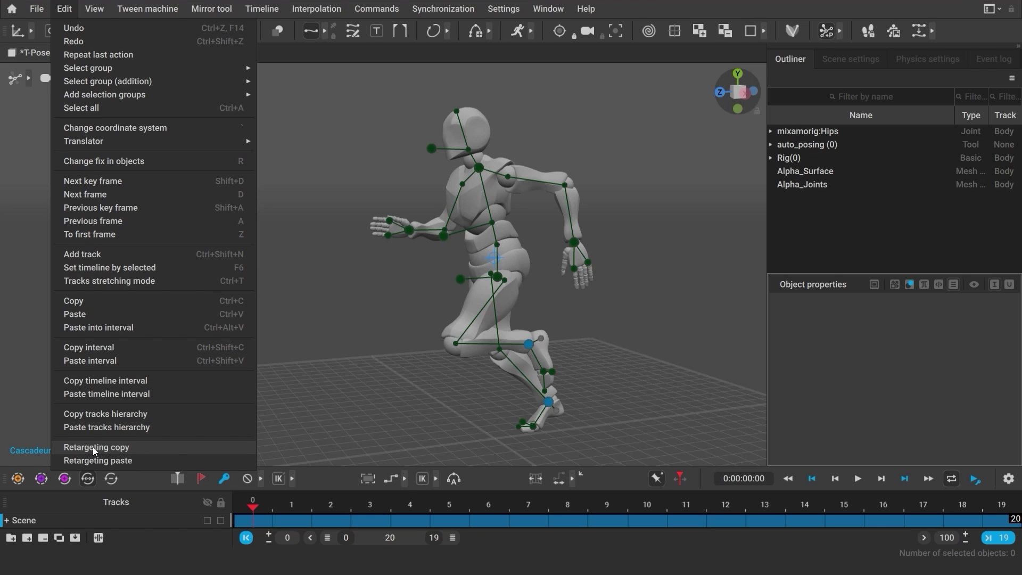
Retarget the running animation from the T-Pose scene onto the character in the UE5_Manny scene.
left_click(95, 448)
left_click(173, 53)
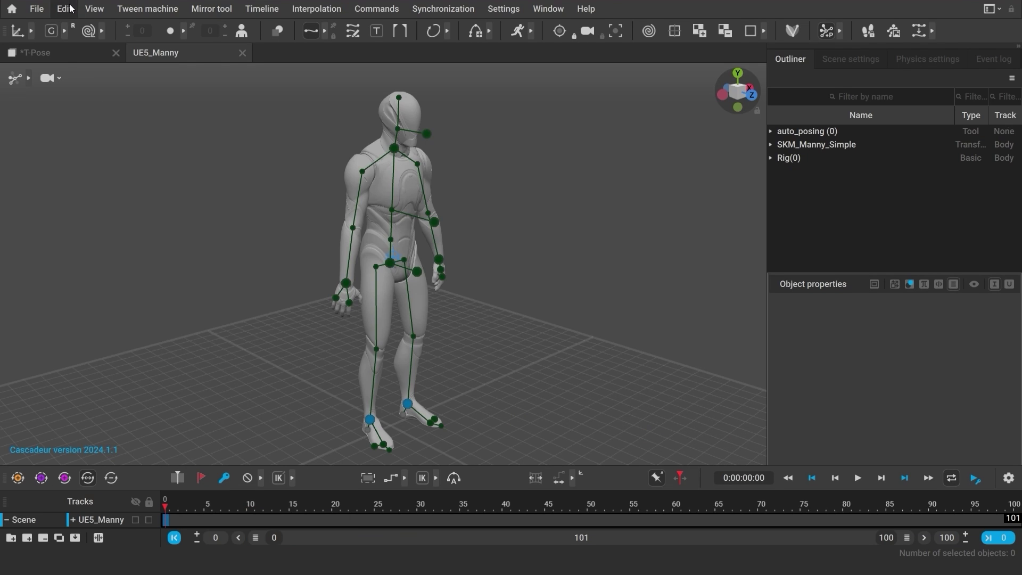
left_click(65, 9)
left_click(99, 459)
Play the retargeted run on the UE5_Manny character and examine its poses from frame 0 to frame 12.
key("space")
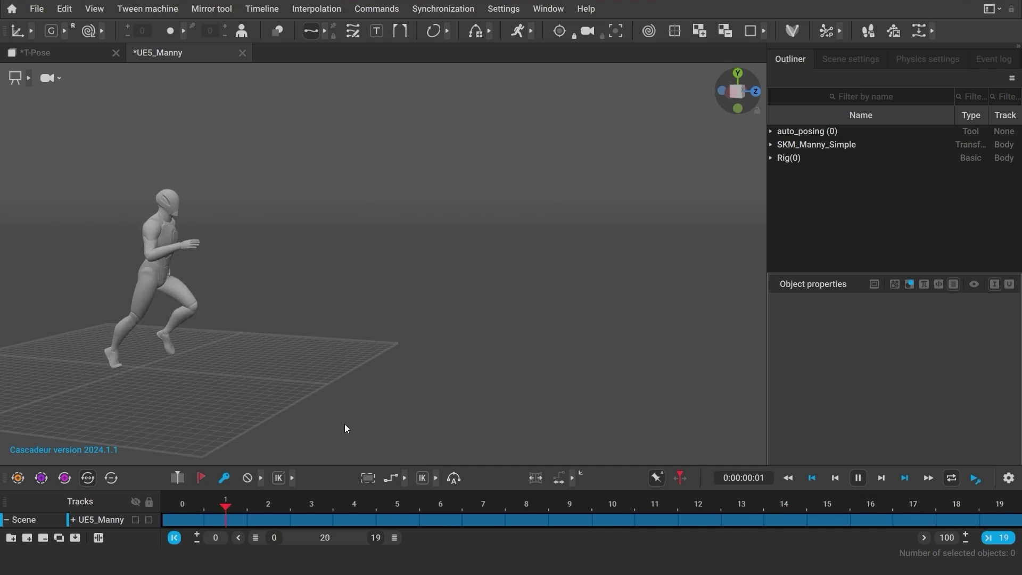
left_click(858, 478)
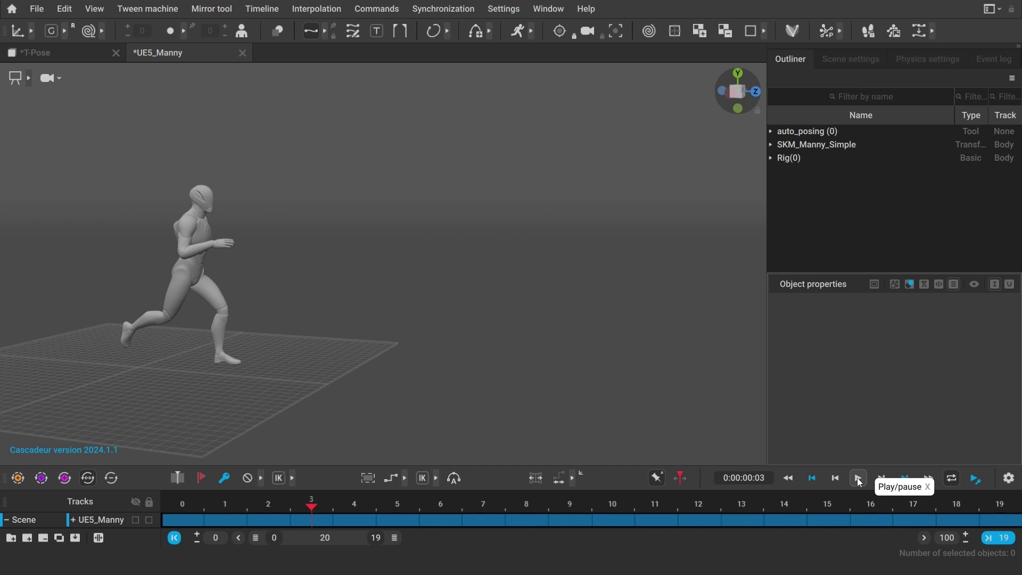
left_click(181, 502)
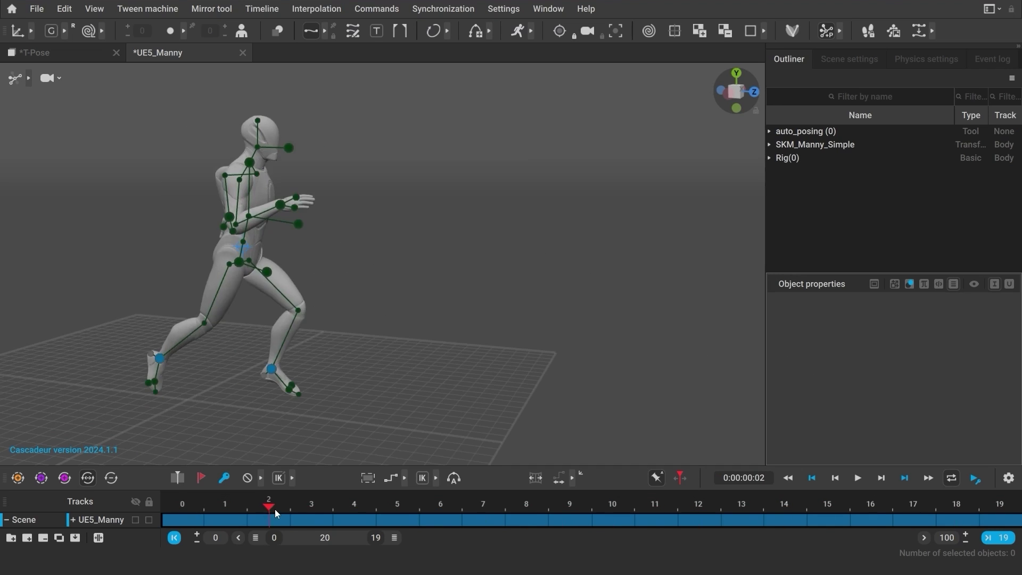
left_click_drag(275, 511, 562, 509)
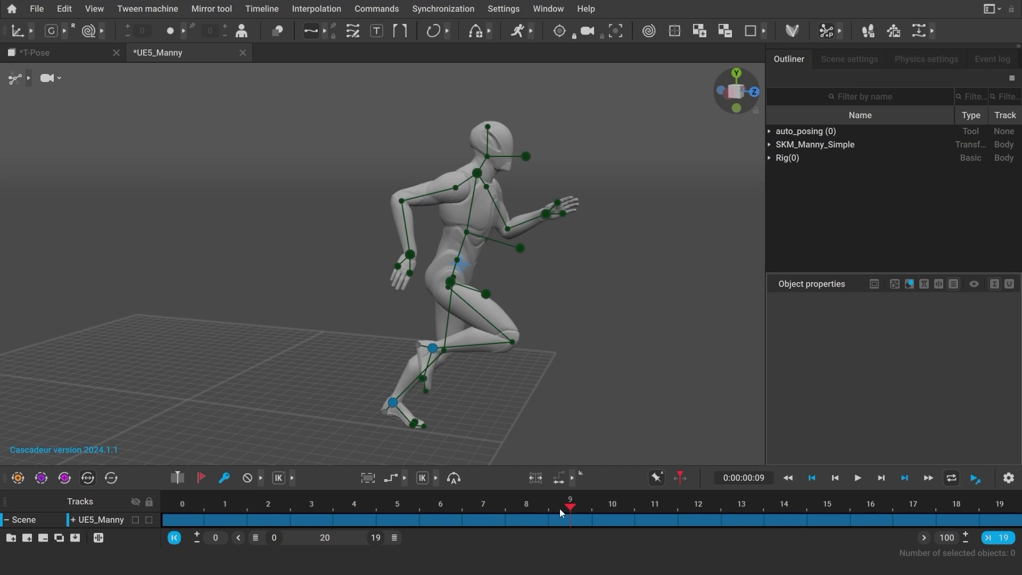
middle_click_drag(558, 324, 557, 357, "alt")
scroll(551, 325, "up", 4)
middle_click_drag(547, 294, 467, 325, "alt")
left_click_drag(573, 505, 698, 502)
middle_click_drag(650, 379, 475, 462, "alt")
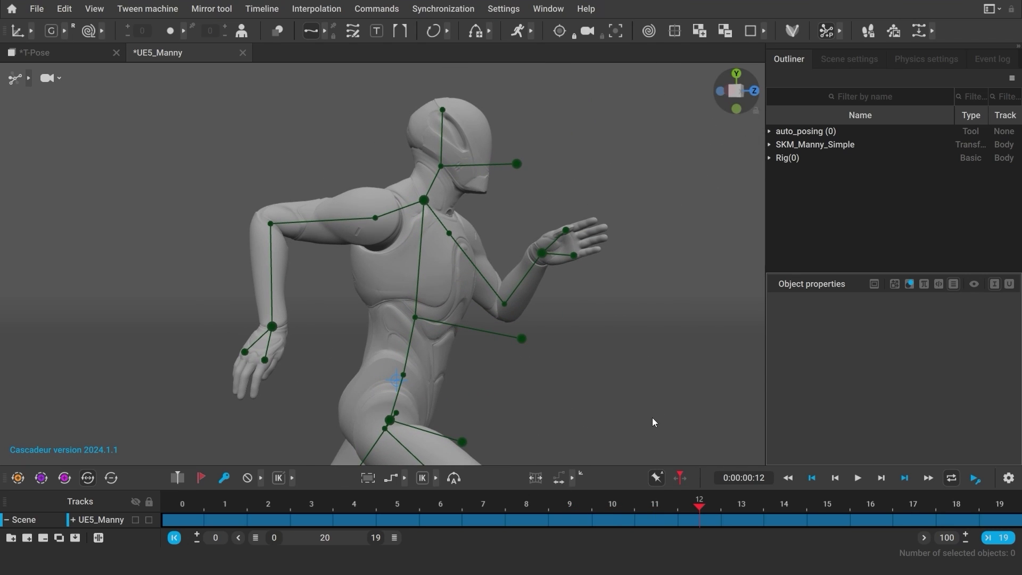
scroll(653, 418, "down", 6)
left_click_drag(273, 429, 349, 402, "alt")
scroll(370, 402, "up", 1)
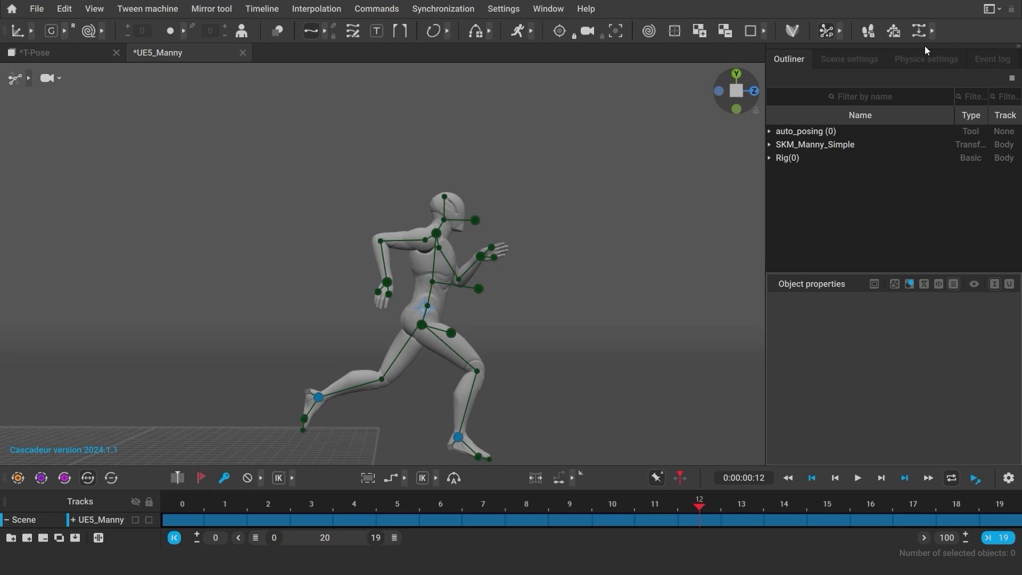
Turn on AutoPhysics for the run and check the foot contacts from frame 0 through frame 19.
left_click(519, 32)
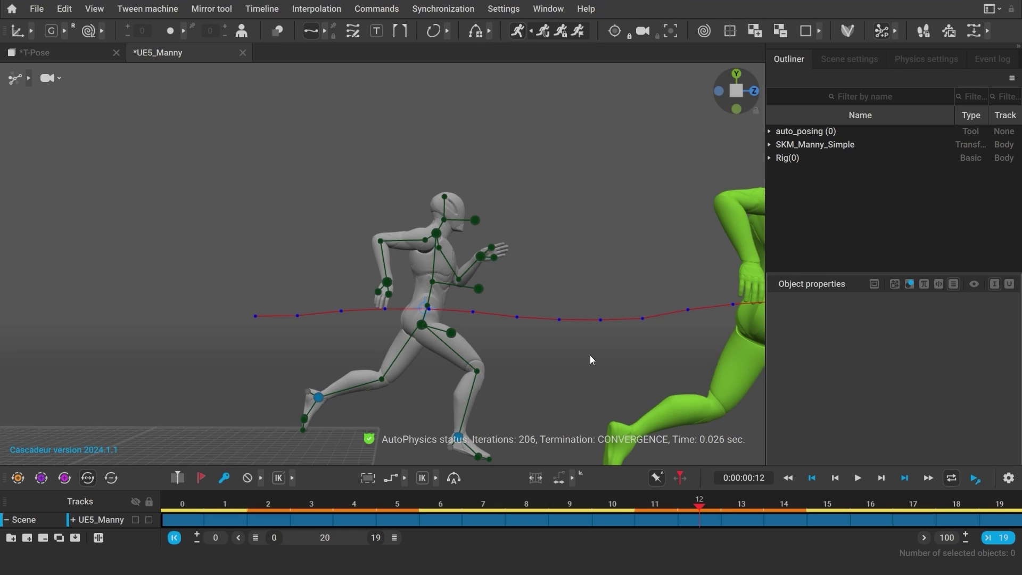
middle_click_drag(381, 342, 317, 286)
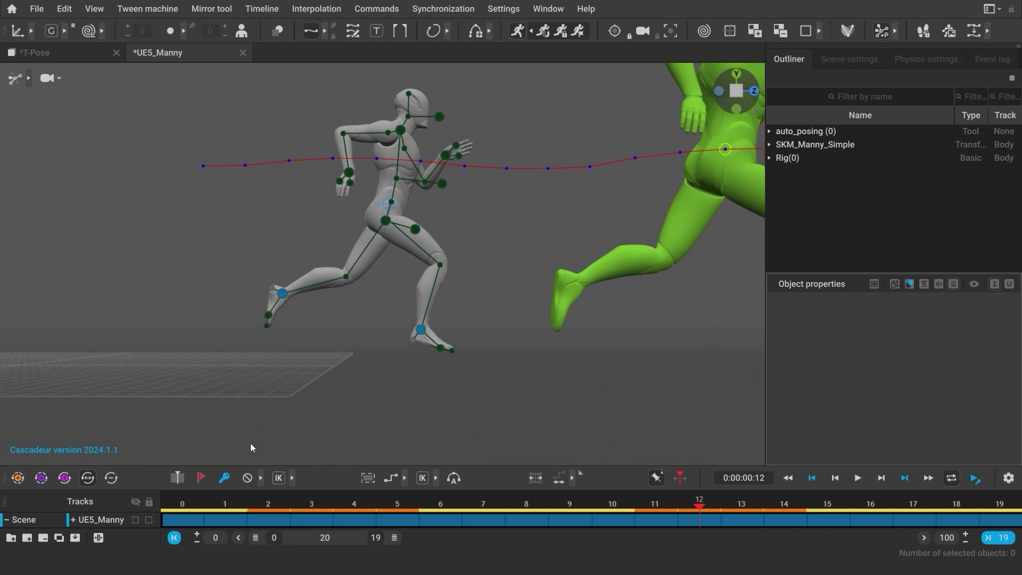
left_click(186, 501)
middle_click_drag(185, 362, 492, 360)
scroll(462, 387, "up", 3)
scroll(261, 427, "up", 3)
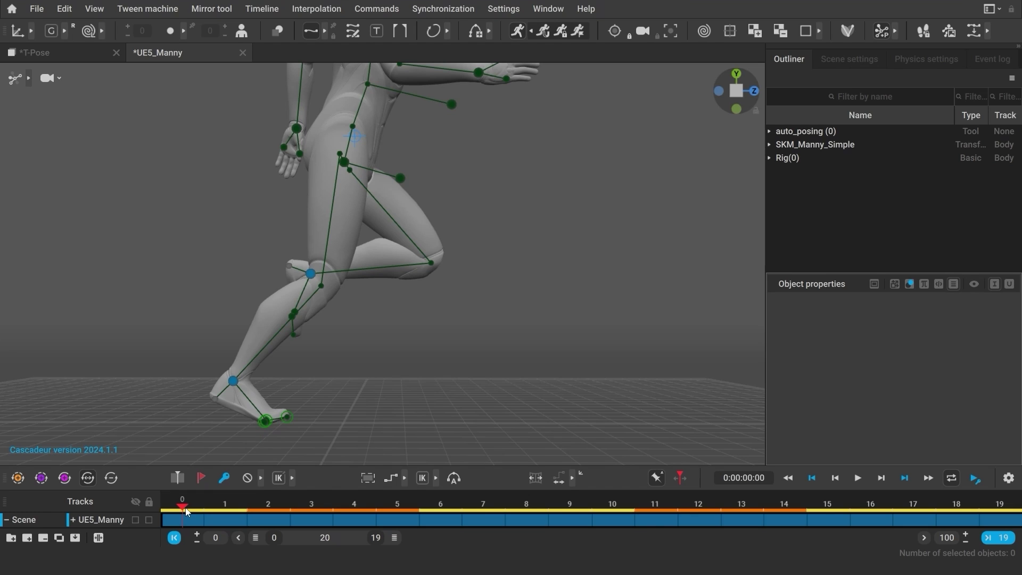
left_click_drag(212, 510, 997, 498)
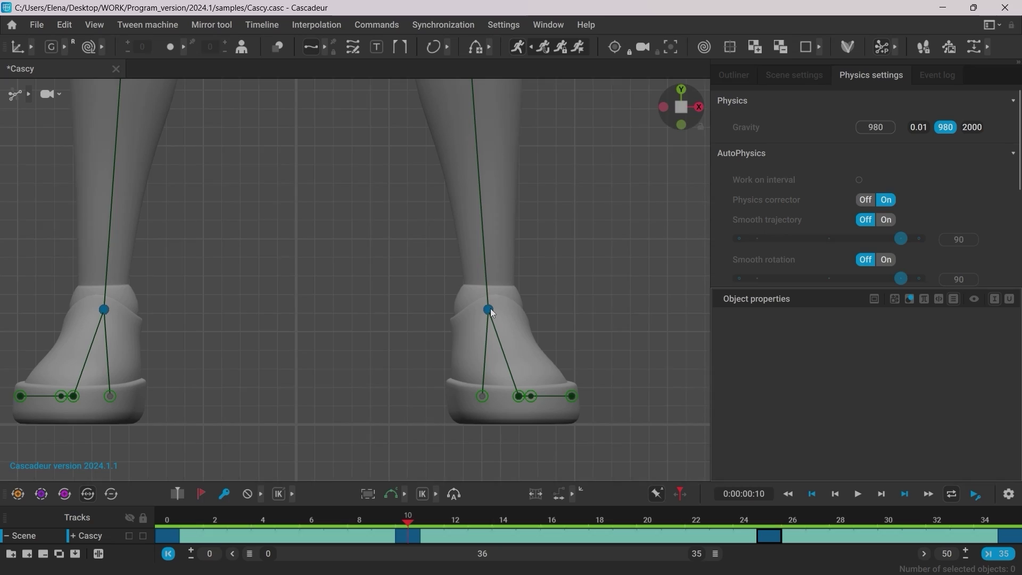
In the Cascy scene, show the left foot's fulcrum point properties and raise the foot slightly at frame 10.
left_click(489, 310)
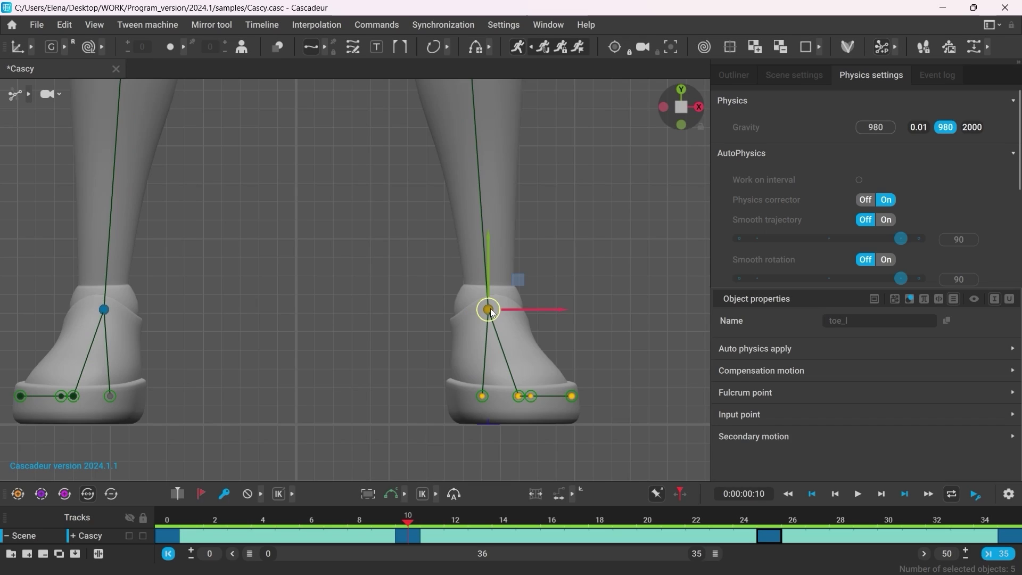
left_click(772, 394)
scroll(772, 394, "down", 1)
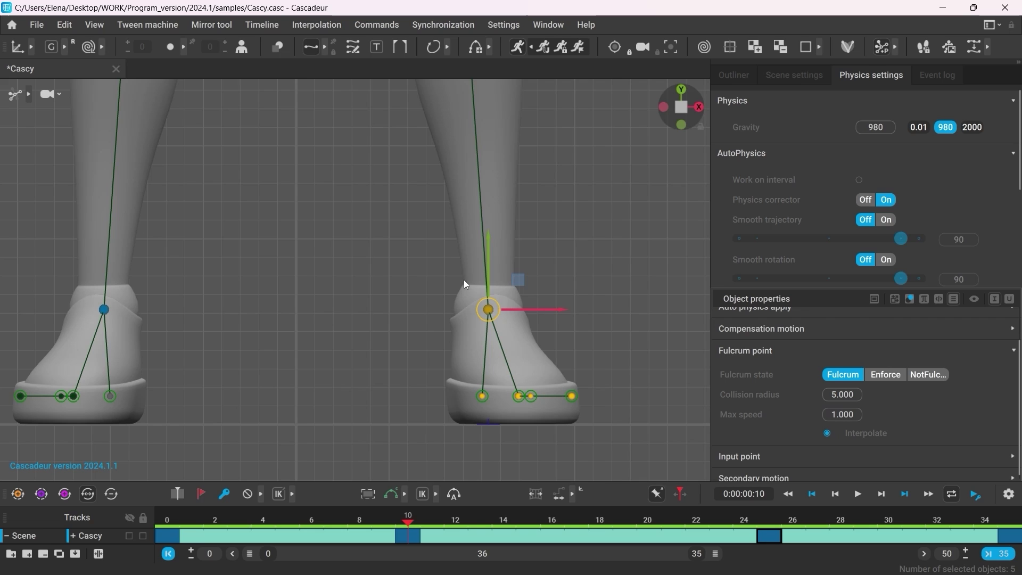
mouse_move(488, 273)
left_mouse_down()
mouse_move(487, 248)
mouse_move(491, 258)
left_mouse_up()
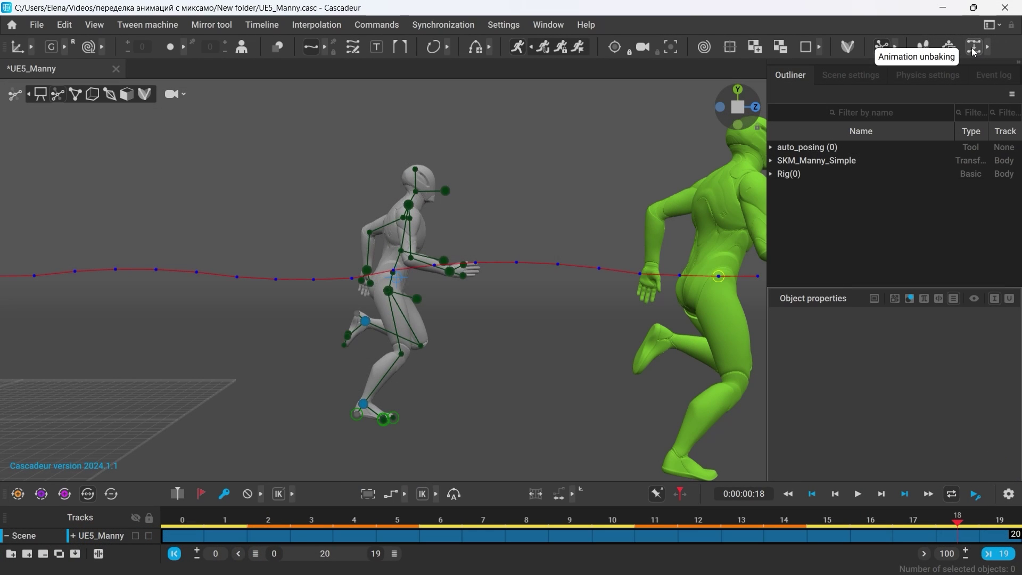
Unbake the UE5_Manny running animation into keyframes and compare it with the AutoPhysics result up to frame 12.
left_click(852, 138)
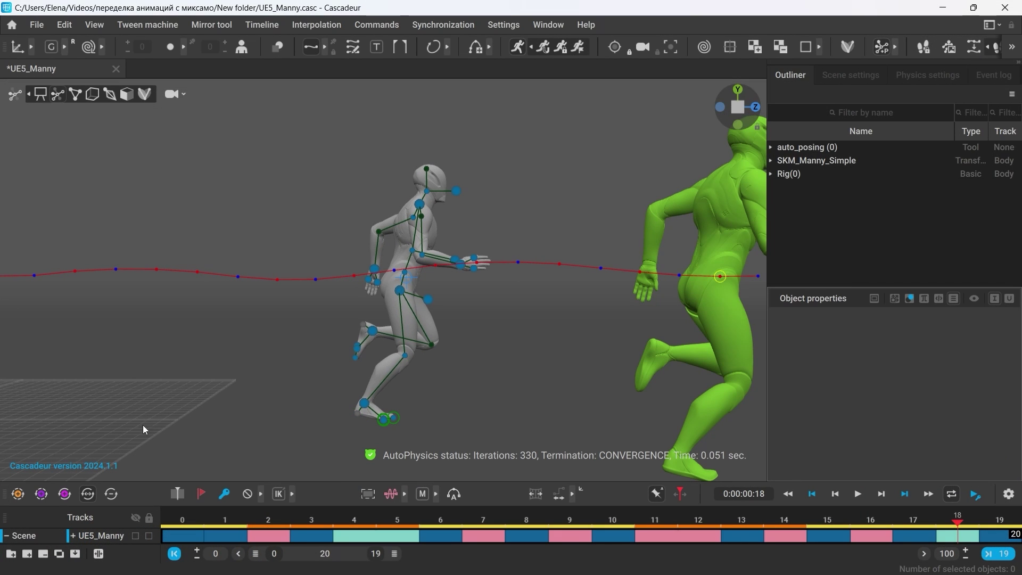
left_click_drag(235, 520, 342, 515)
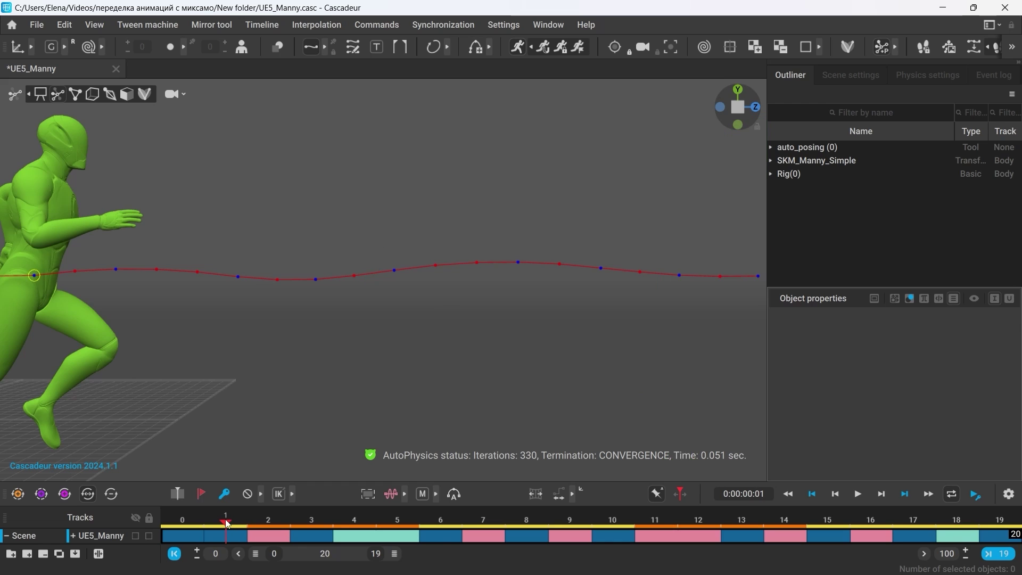
left_click_drag(250, 411, 701, 538)
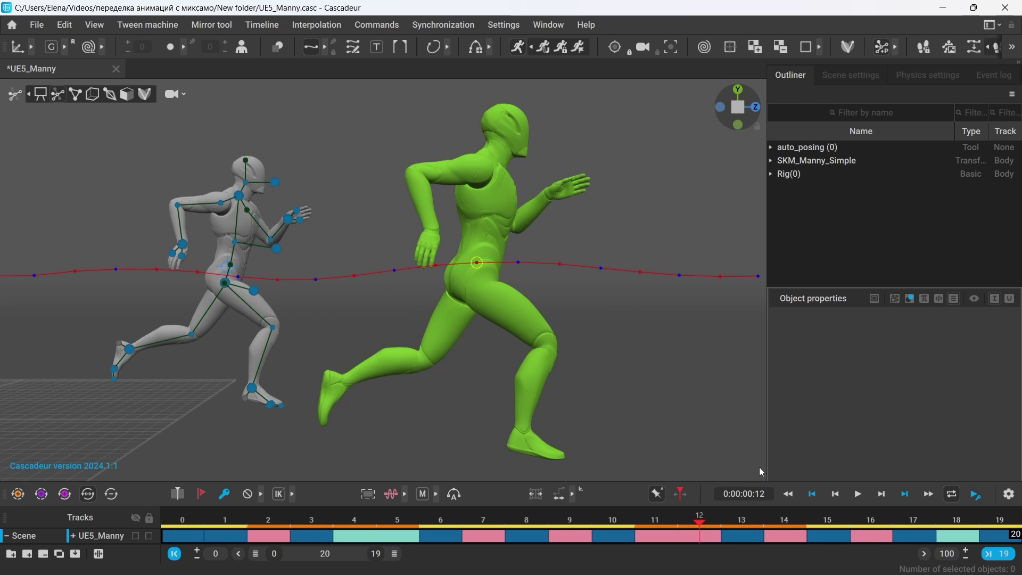
Turn off AutoPhysics and bring the UE5_Manny character into closer view.
left_click(515, 53)
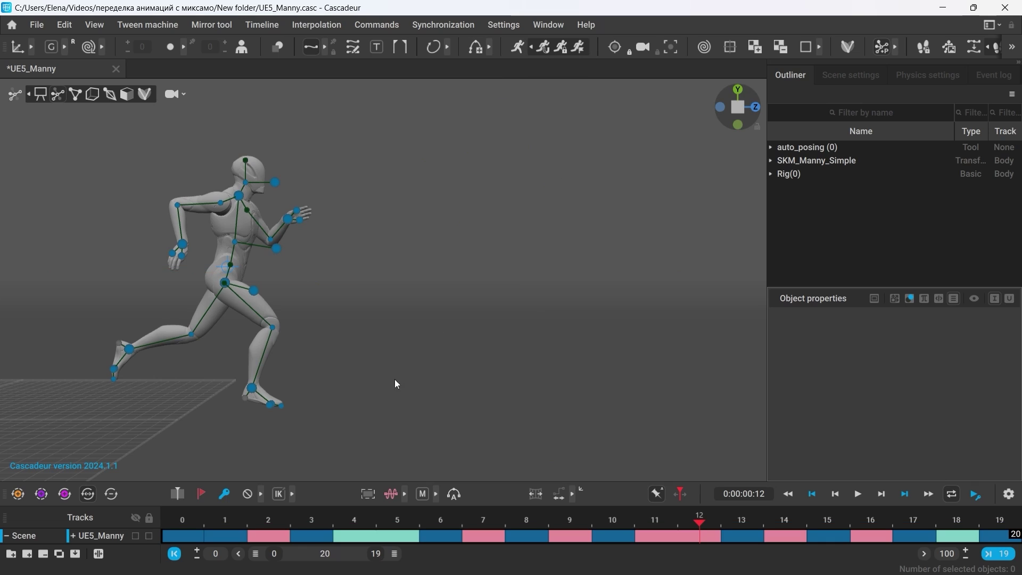
middle_click_drag(395, 380, 595, 381, "alt")
scroll(641, 401, "up", 3)
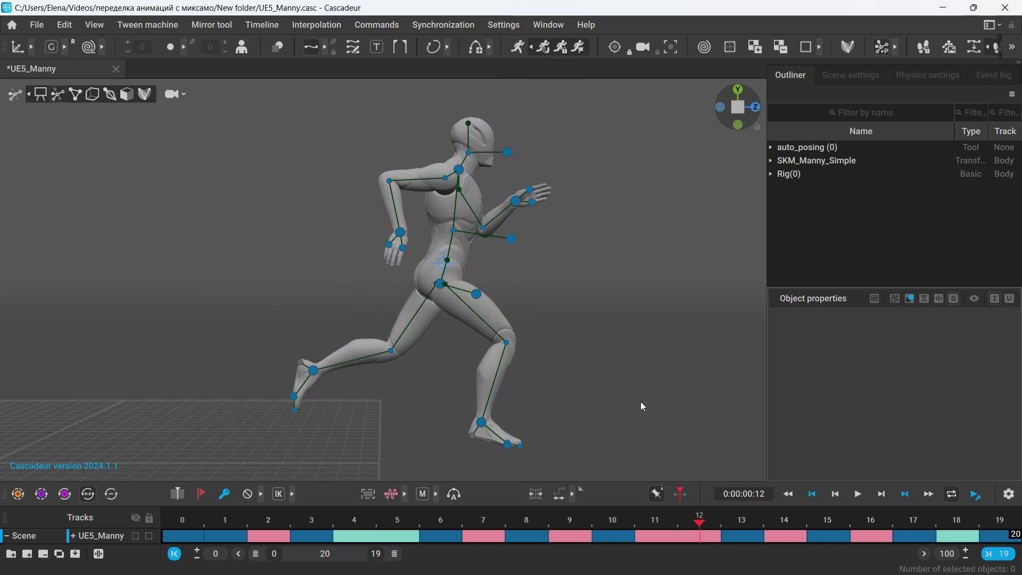
Examine the unbaked run's keyframe poses, stepping between keyframes from frame 10 back to frame 1.
left_click(610, 522)
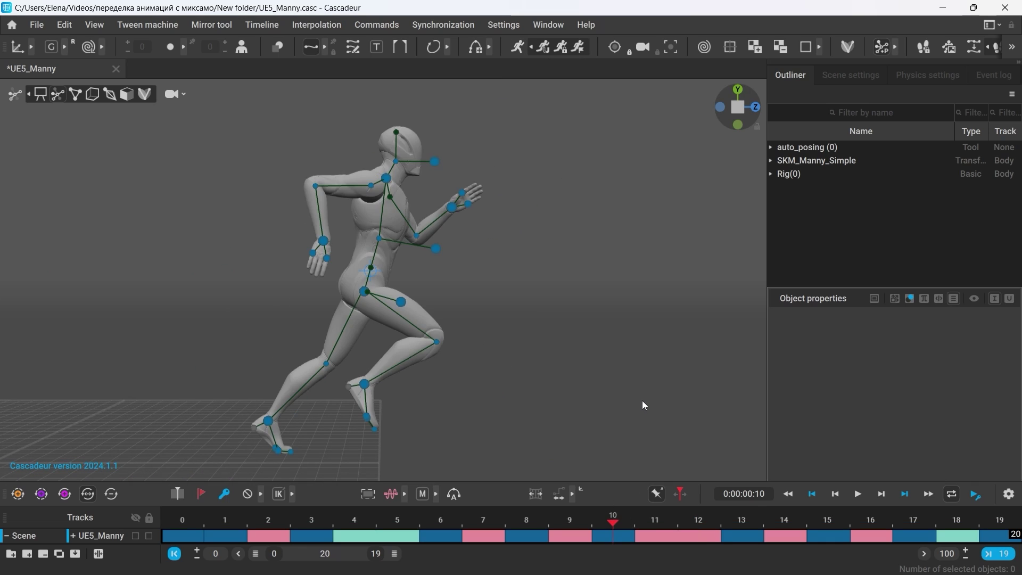
key("Left")
key("Left")
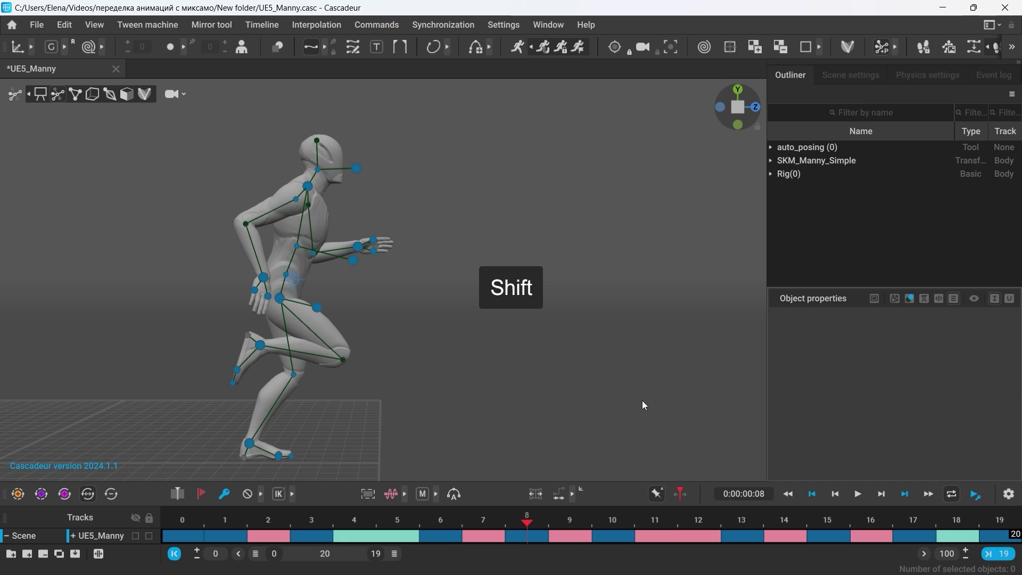
key("shift+Right")
key("shift+a")
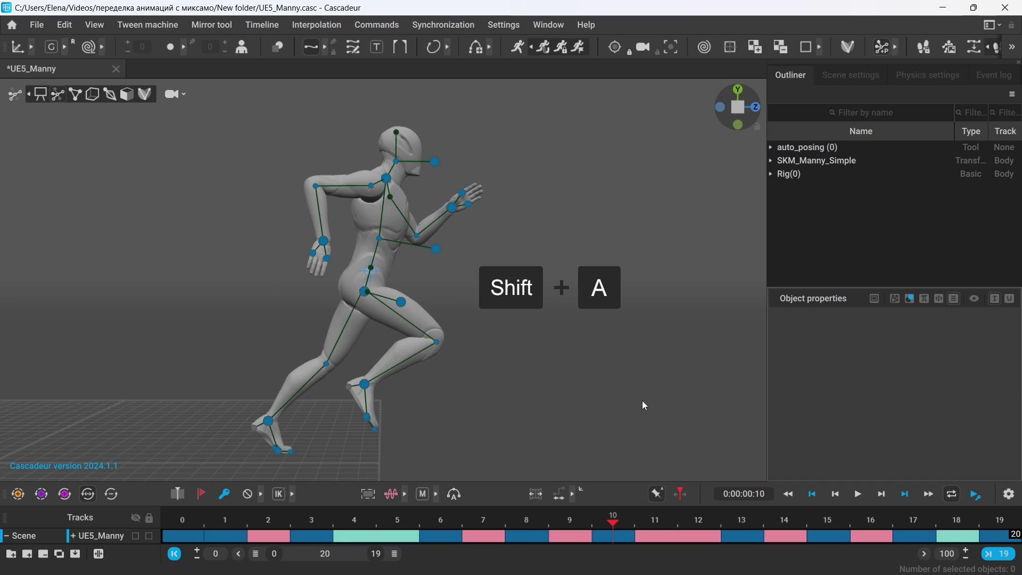
key("shift+d")
key("shift+a")
key("shift+a")
key("shift+a")
key("shift+a")
middle_click_drag(88, 198, 313, 199)
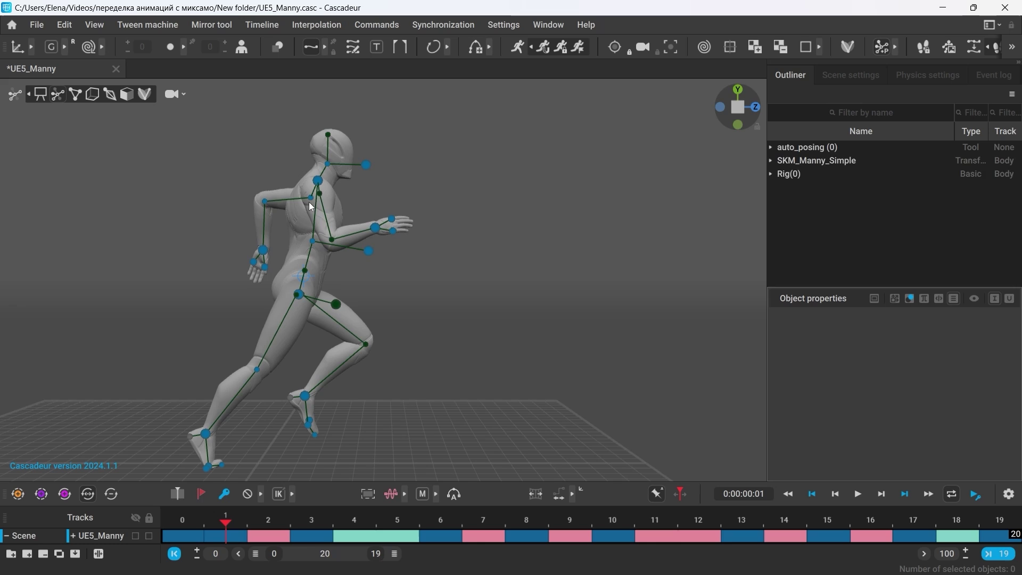
left_click(319, 194)
left_click(505, 308)
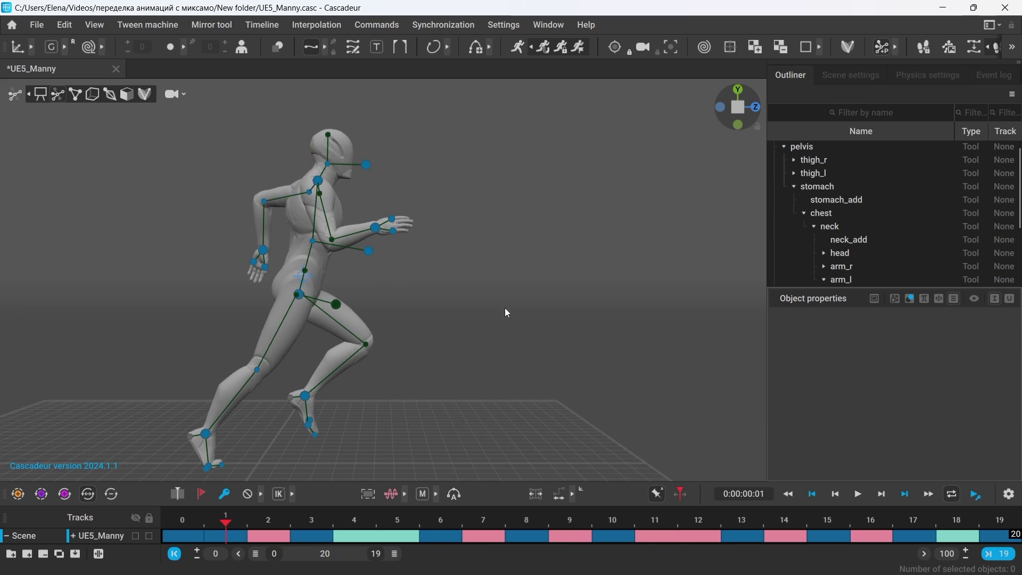
key("ctrl+z")
Rotate the right hand controllers slightly at the wrist on the frame 10 keyframe.
key("shift+d")
key("shift+d")
middle_click_drag(576, 335, 382, 339)
key("shift+d")
key("shift+d")
double_click(386, 244)
left_click_drag(358, 274, 501, 306)
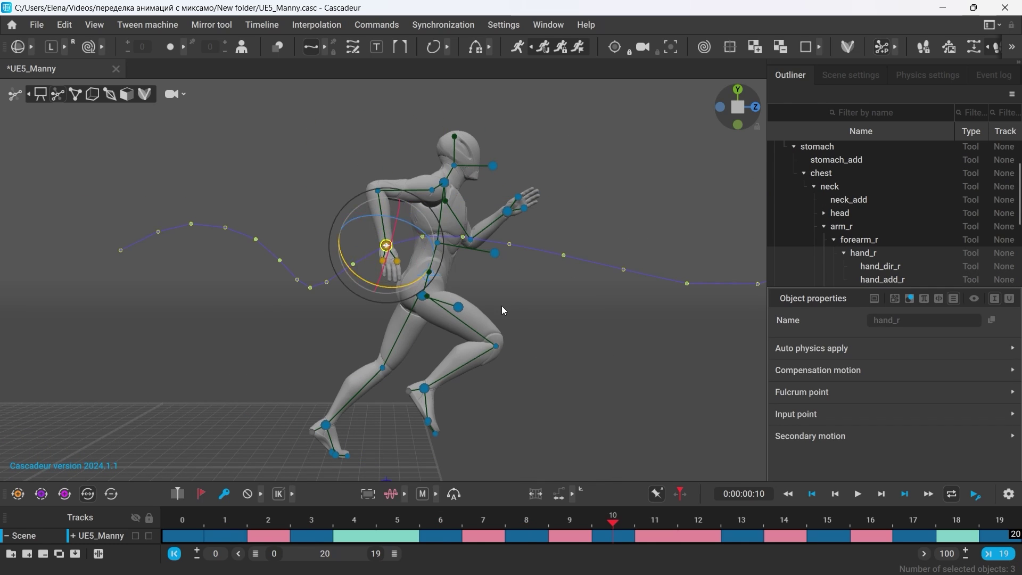
left_click(502, 306)
Adjust the right and left hand controllers on the frame 13 keyframe.
key("shift+d")
middle_click_drag(493, 304, 295, 291)
scroll(293, 289, "up", 4)
double_click(232, 252)
double_click(423, 212)
left_click(619, 305)
Rotate the right hand controllers slightly at the wrist on the frame 17 keyframe.
key("shift+d")
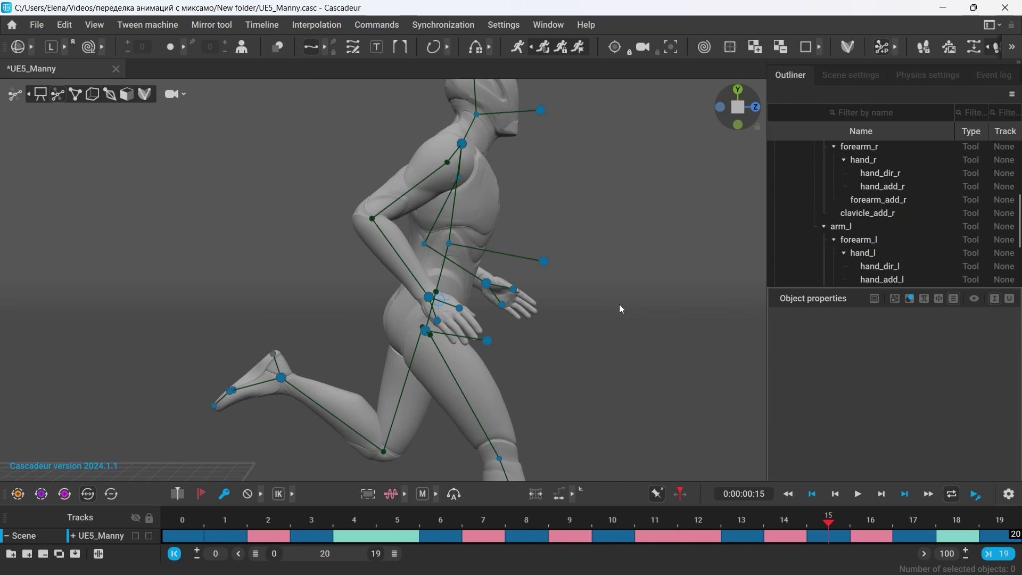
key("shift+d")
middle_click_drag(619, 311, 440, 323)
double_click(463, 333)
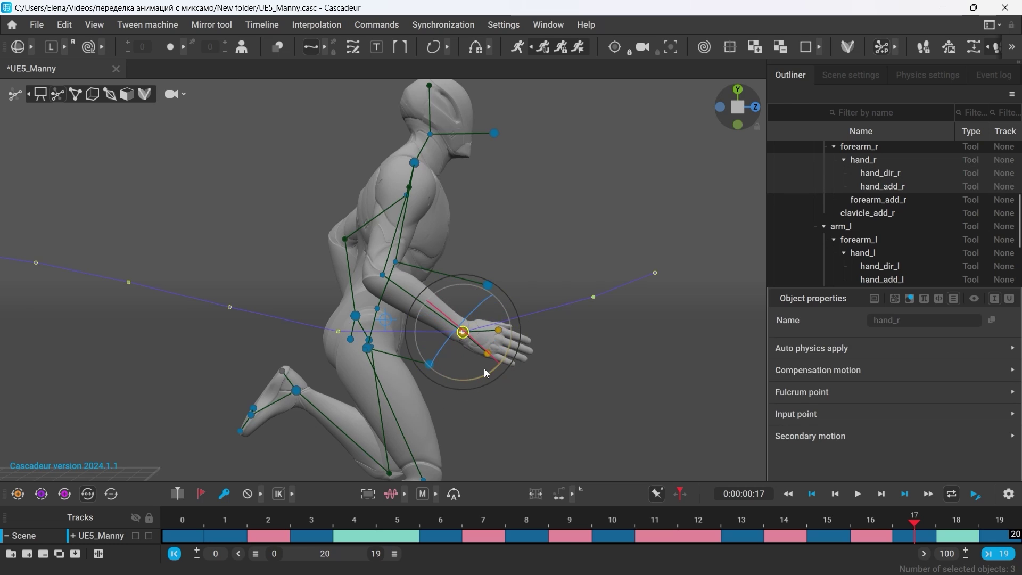
left_click_drag(484, 369, 478, 371)
Shift the trailing arm's shoulder controller slightly backward at frame 17 and select the right hand controller.
left_click(418, 252)
left_click_drag(418, 253, 432, 252, "alt")
key("w")
left_click(385, 196)
left_click_drag(385, 196, 380, 193)
left_click(496, 269)
left_click(455, 331)
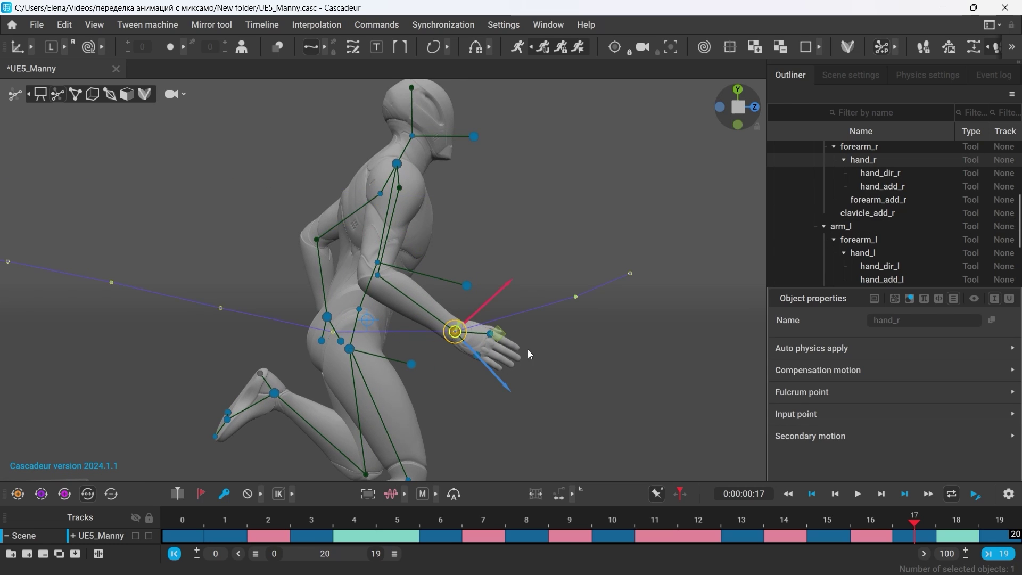
Select the timeline interval from frame 6 to frame 19 and return to the first frame.
left_click(672, 537)
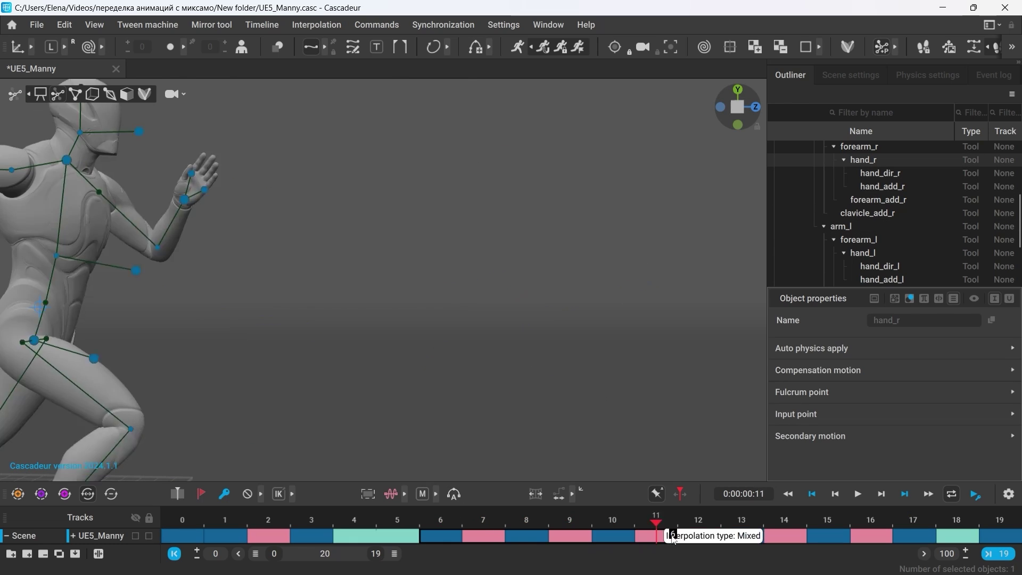
left_click_drag(672, 537, 1020, 551)
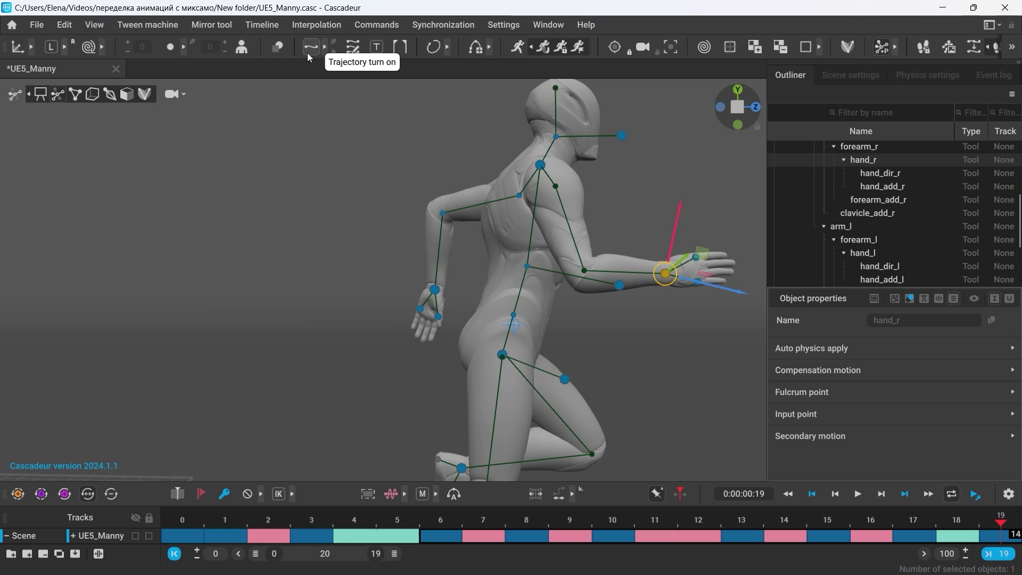
left_click(656, 341)
left_click(788, 495)
scroll(539, 432, "down", 5)
middle_click_drag(383, 378, 565, 365)
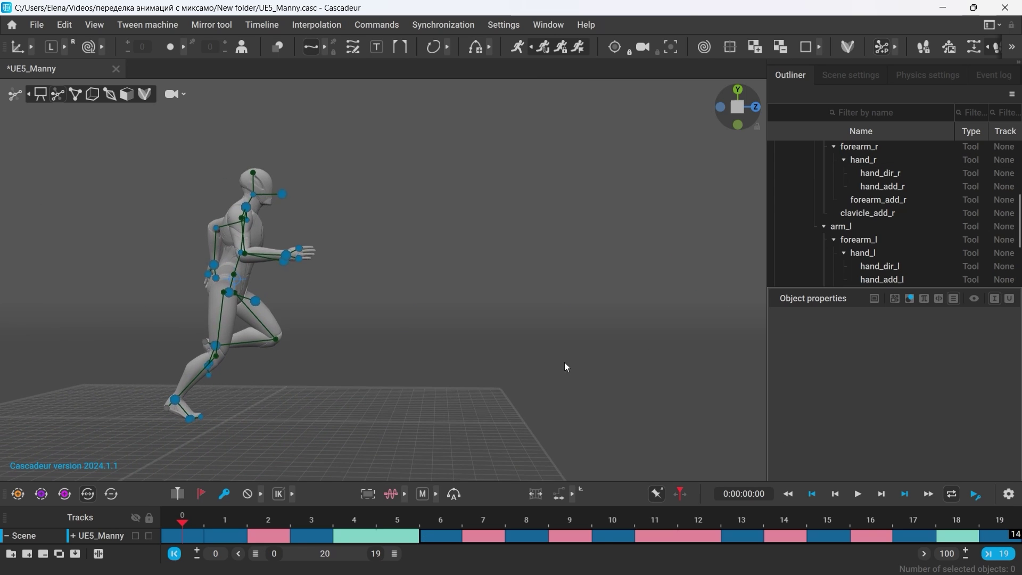
Extend the visible timeline range to frame 53 and turn on AutoPhysics for the run.
key("1")
left_click_drag(196, 519, 160, 554)
middle_click_drag(453, 417, 408, 431)
scroll(408, 432, "up", 1)
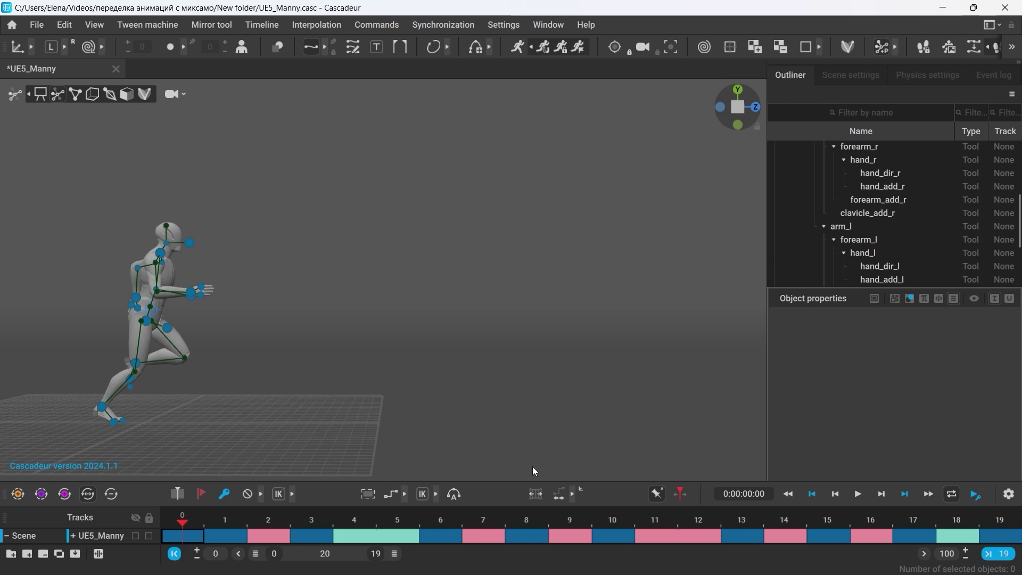
left_click_drag(399, 558, 610, 554)
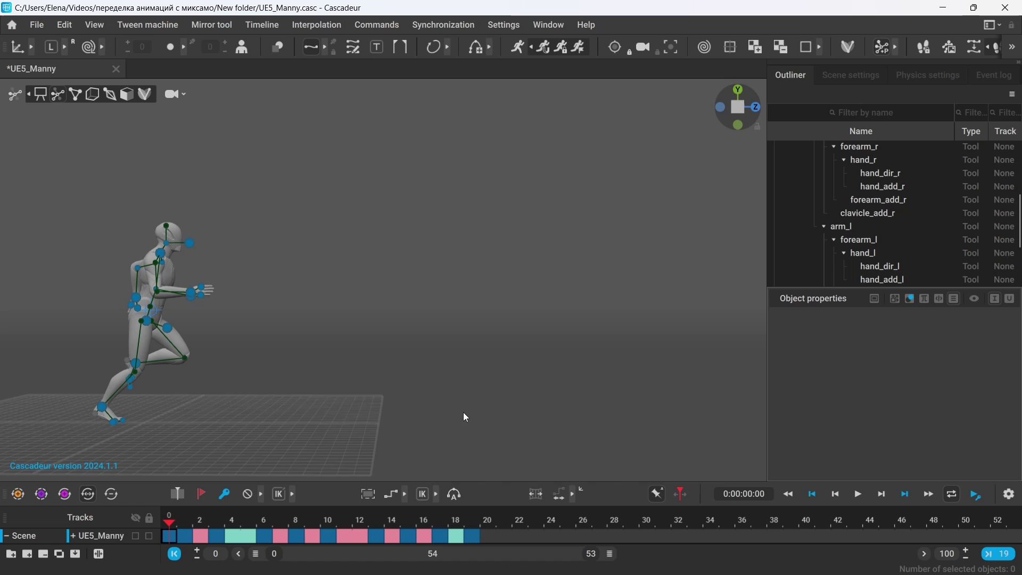
left_click(515, 53)
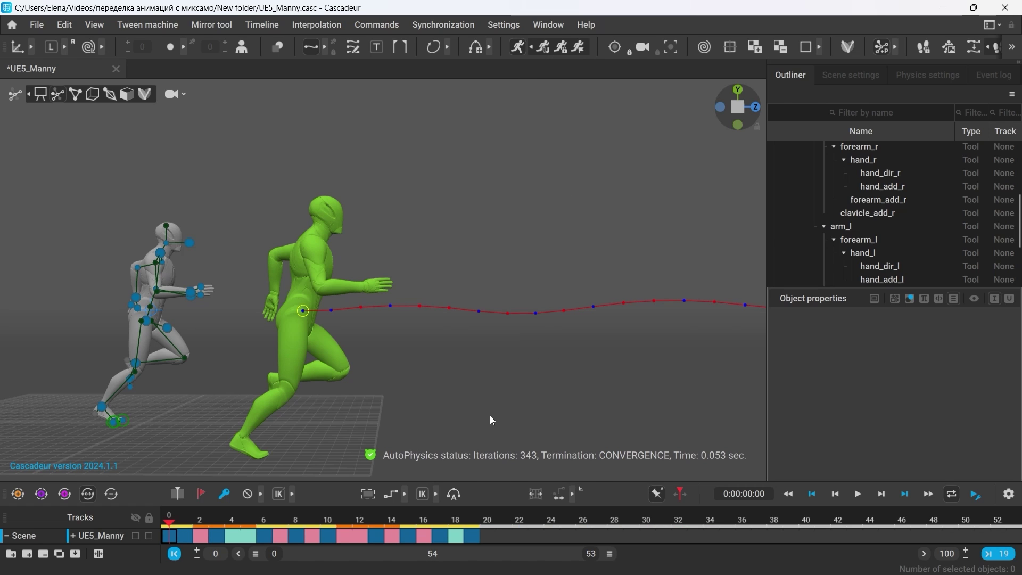
Stretch the timeline interval from frames 1 to 6 so that it ends at frame 12.
left_click(185, 524)
left_click_drag(185, 524, 232, 523)
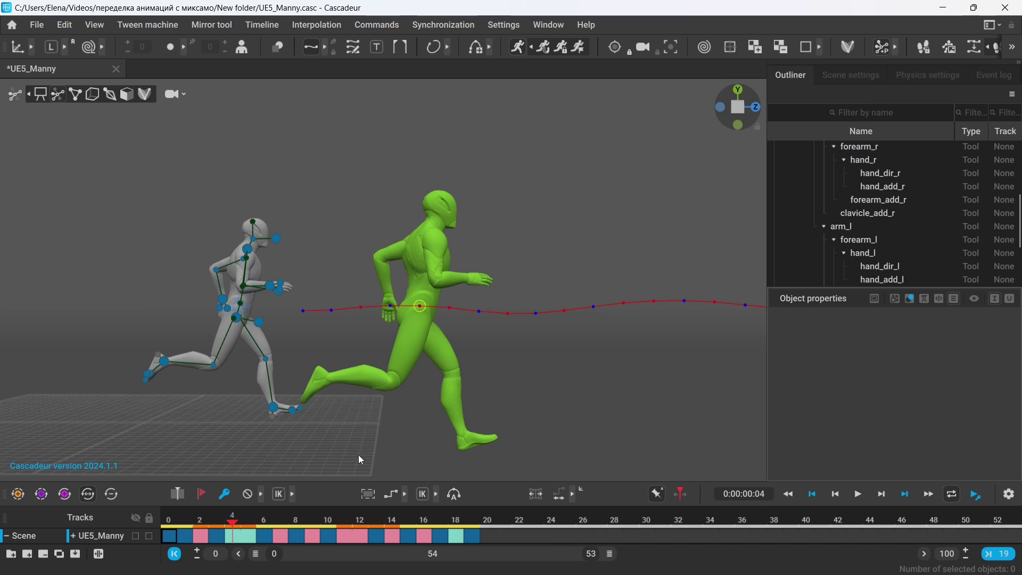
left_click(182, 537)
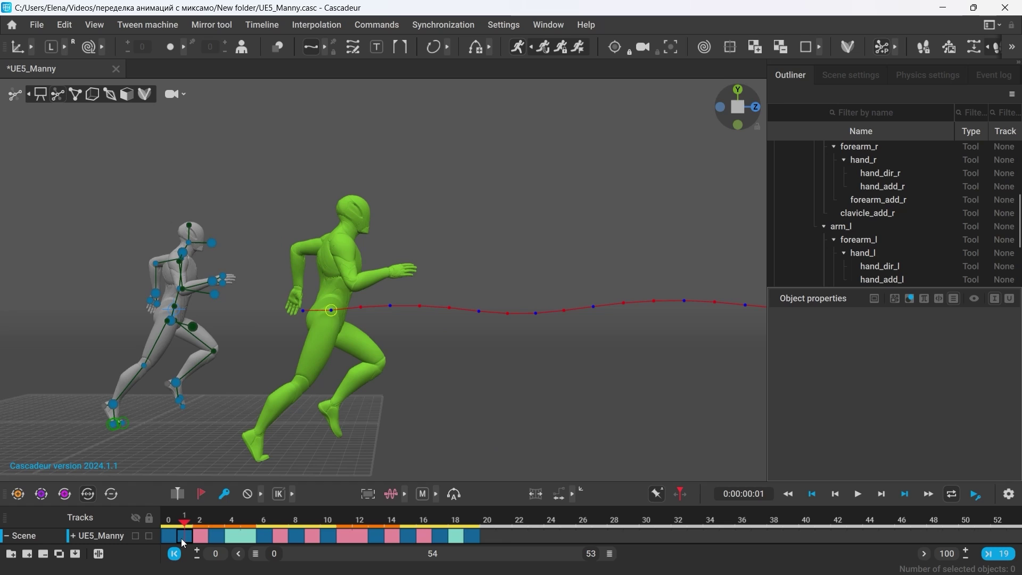
left_click_drag(184, 539, 263, 543)
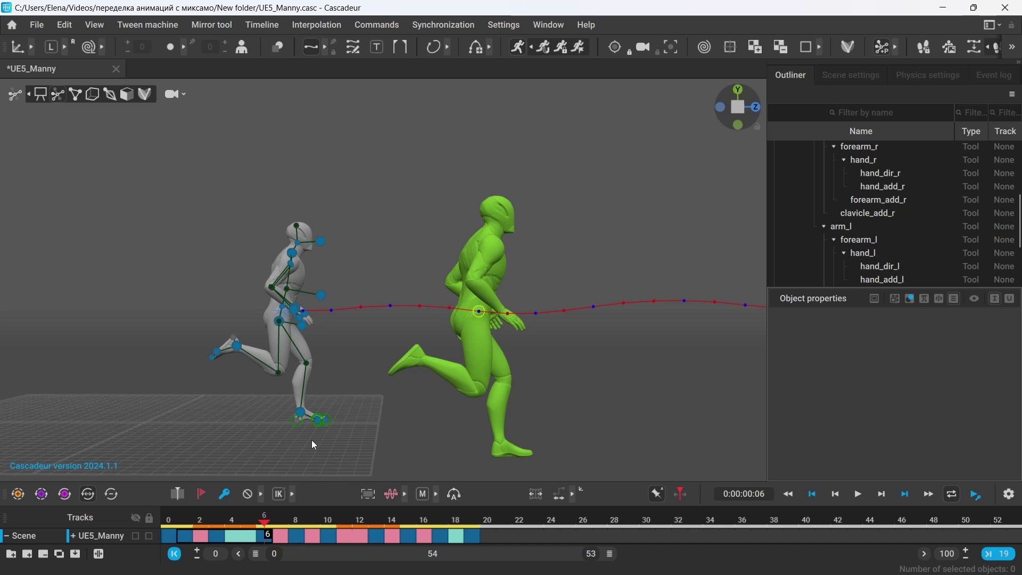
key("ctrl+t")
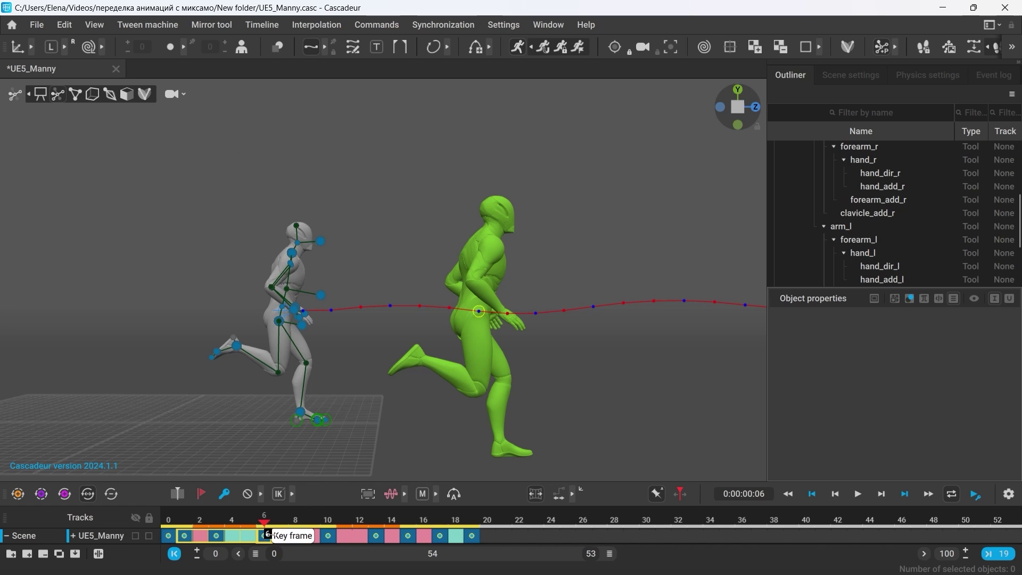
left_click(313, 535)
left_click_drag(314, 536, 360, 541)
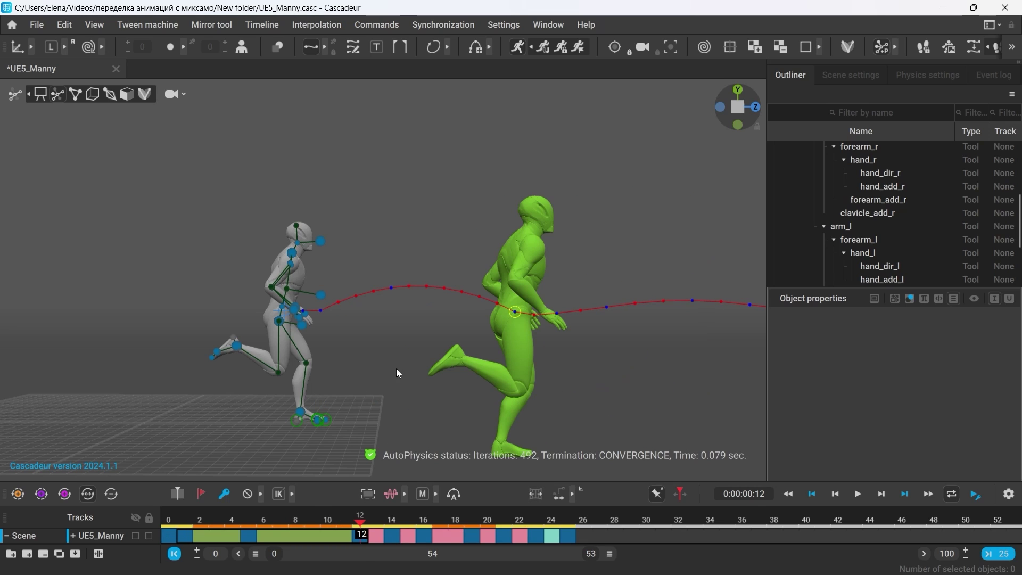
Turn off the ghost offset in the physics settings so the AutoPhysics ghost overlaps the character.
left_click_drag(322, 516, 246, 521)
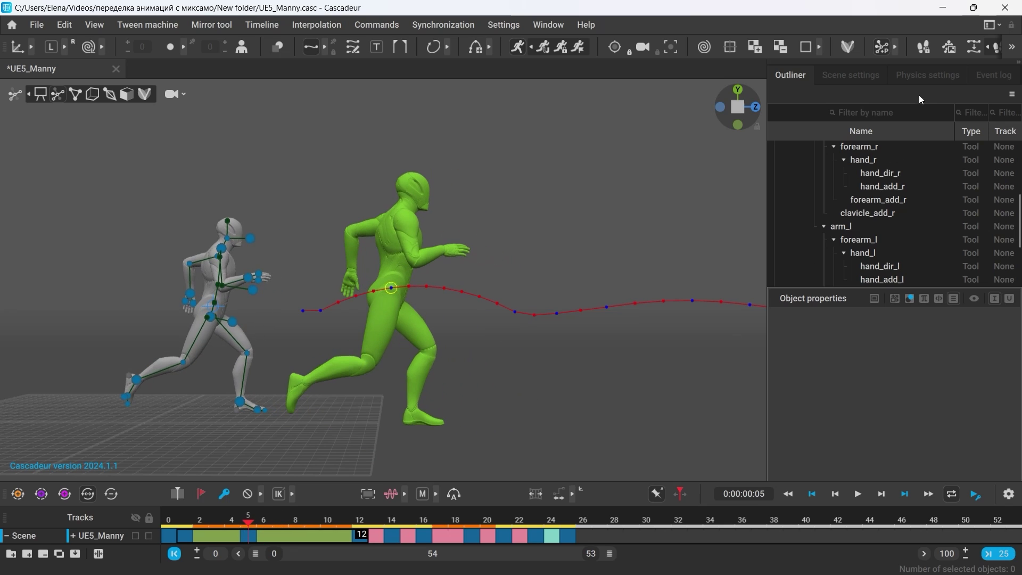
scroll(852, 196, "down", 5)
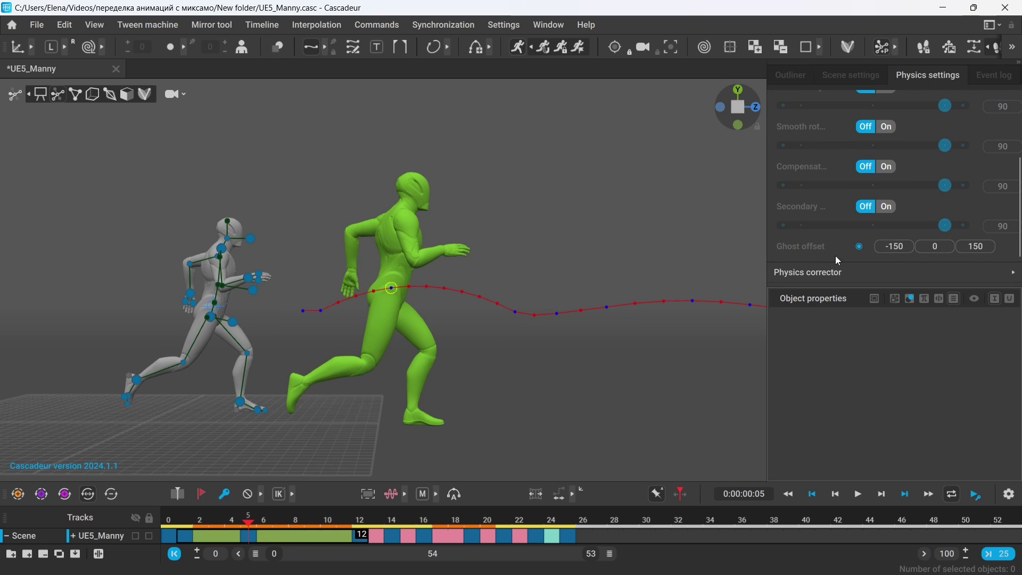
left_click(859, 246)
middle_click_drag(309, 410, 471, 384, "alt")
right_click_drag(470, 384, 591, 463, "alt")
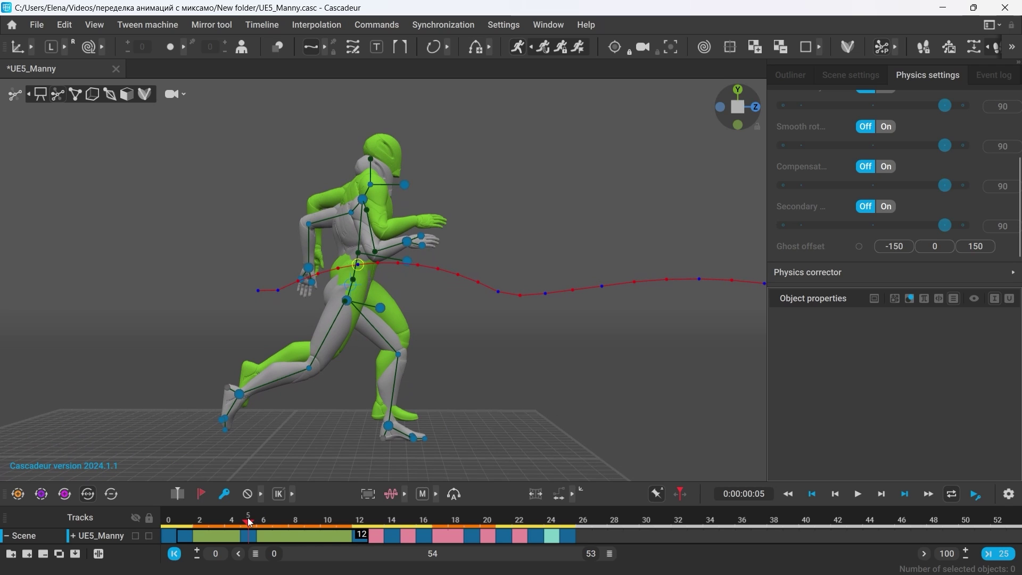
Stretch the timeline interval from frames 16 to 21 so that it ends at frame 27.
left_click_drag(248, 519, 341, 536)
left_click(430, 535)
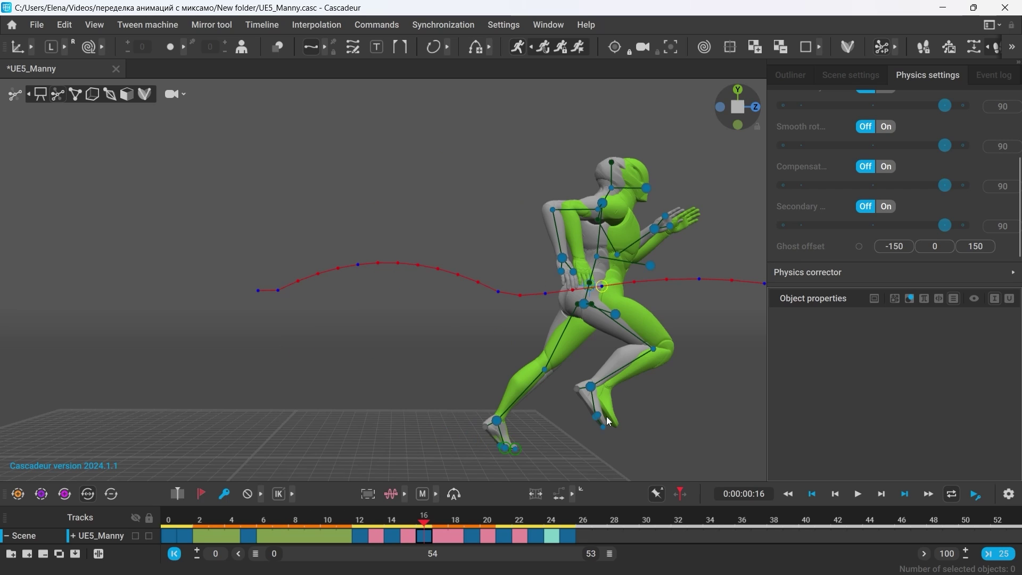
middle_click_drag(605, 417, 364, 427, "alt")
left_click_drag(425, 540, 512, 541)
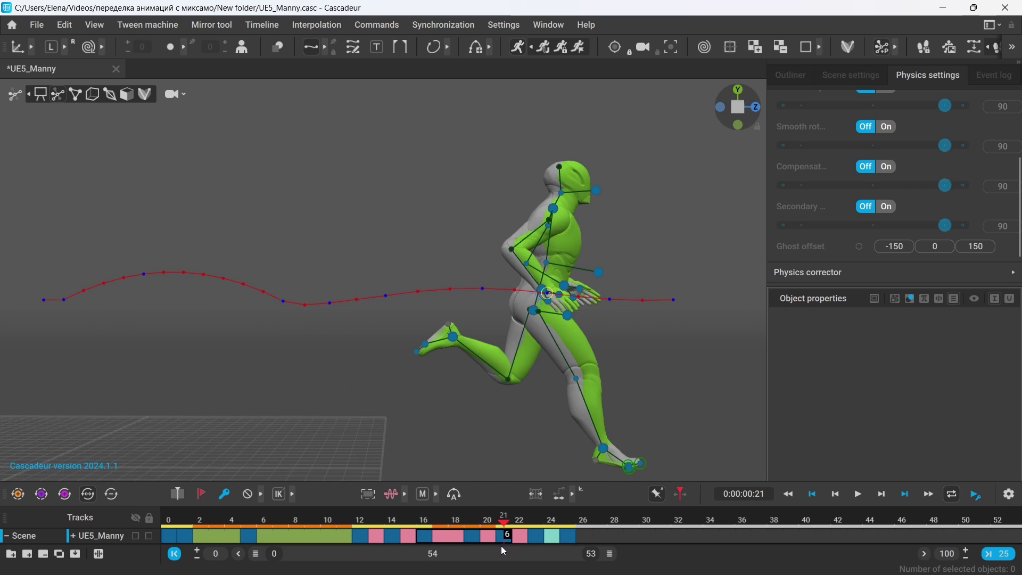
key("ctrl+t")
left_click(597, 535)
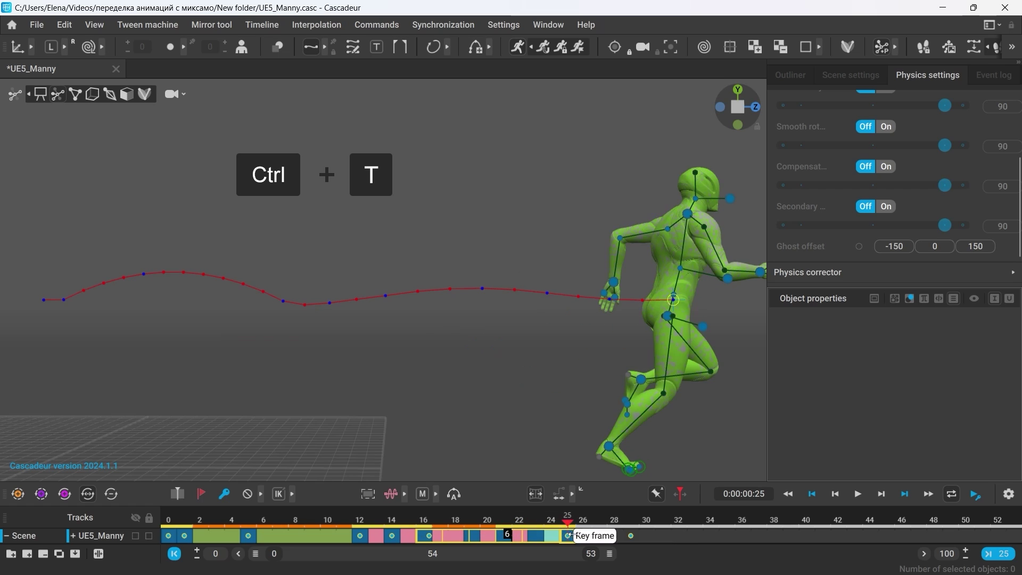
left_click_drag(599, 534, 601, 535)
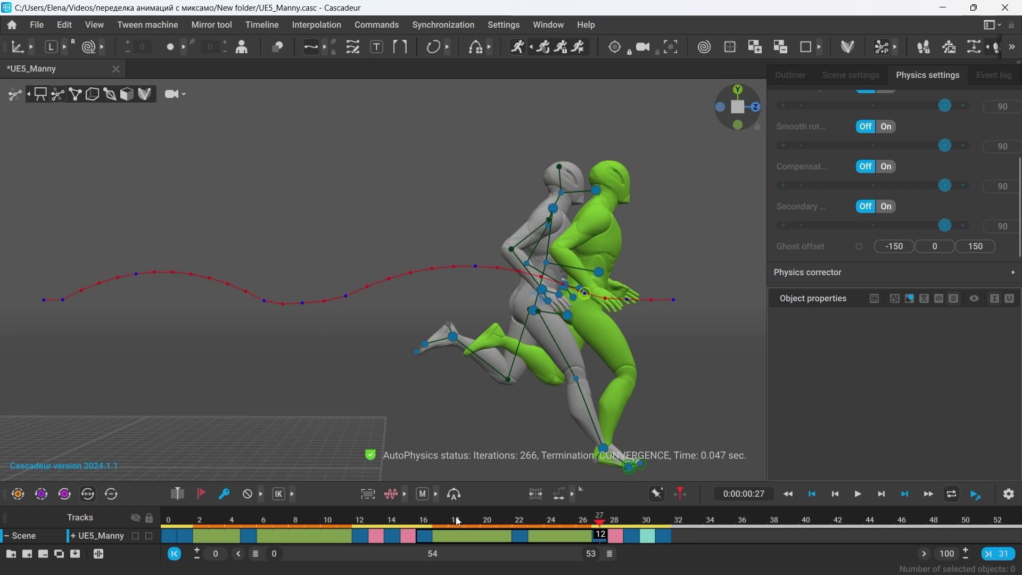
Stretch the whole animation so that it ends at frame 34 and fit the visible timeline range to it.
left_click_drag(456, 519, 552, 520)
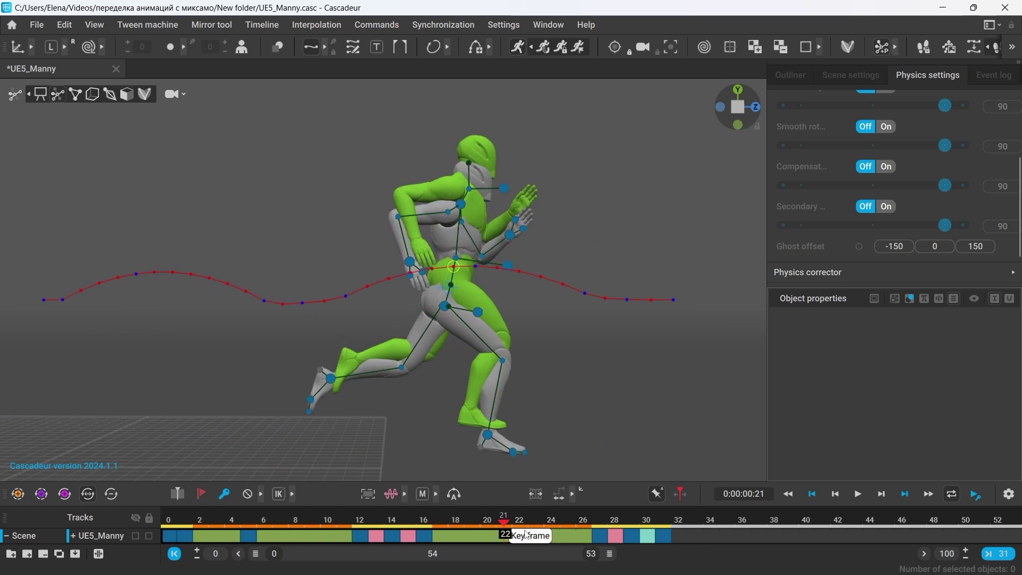
key("ctrl+t")
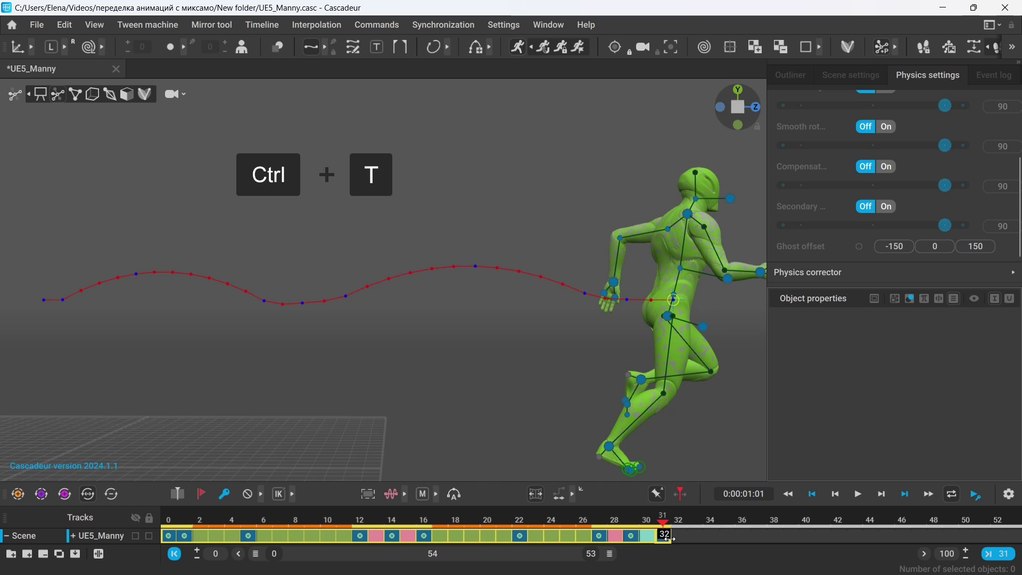
left_click(710, 536)
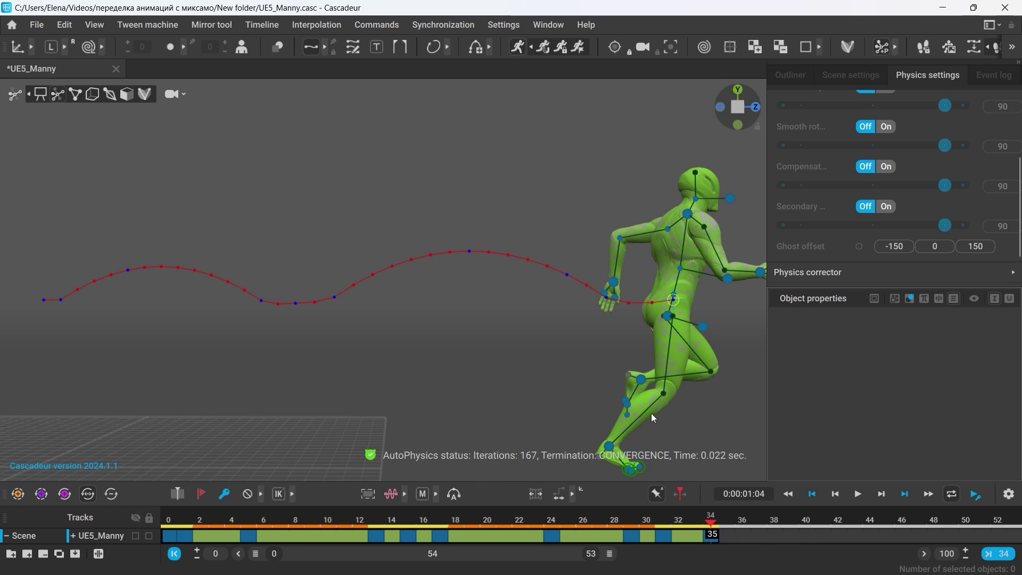
left_click(995, 553)
Play back the retimed run, re-enabling the ghost offset to compare the character with the AutoPhysics ghost.
scroll(276, 369, "down", 3)
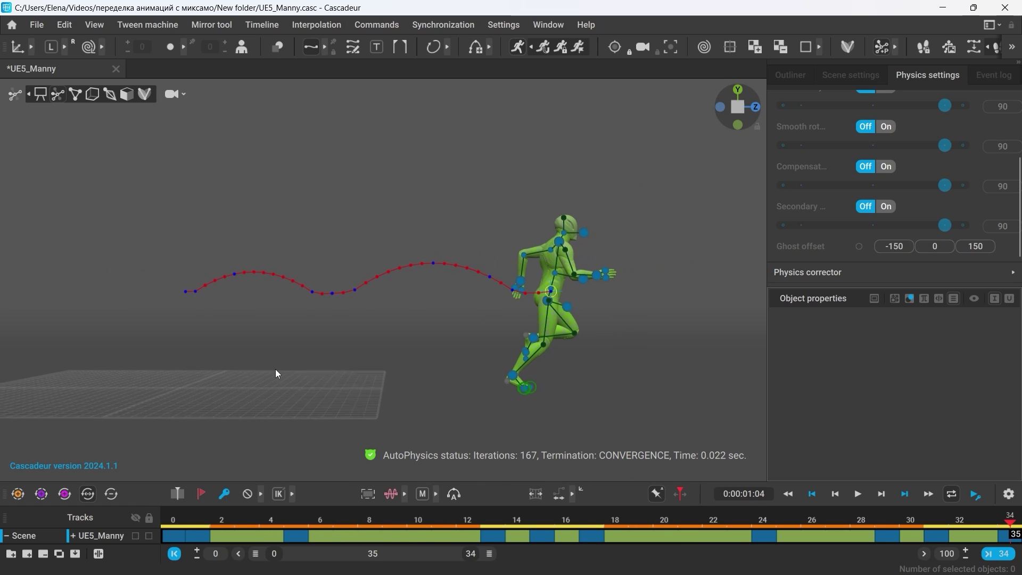
left_click(865, 498)
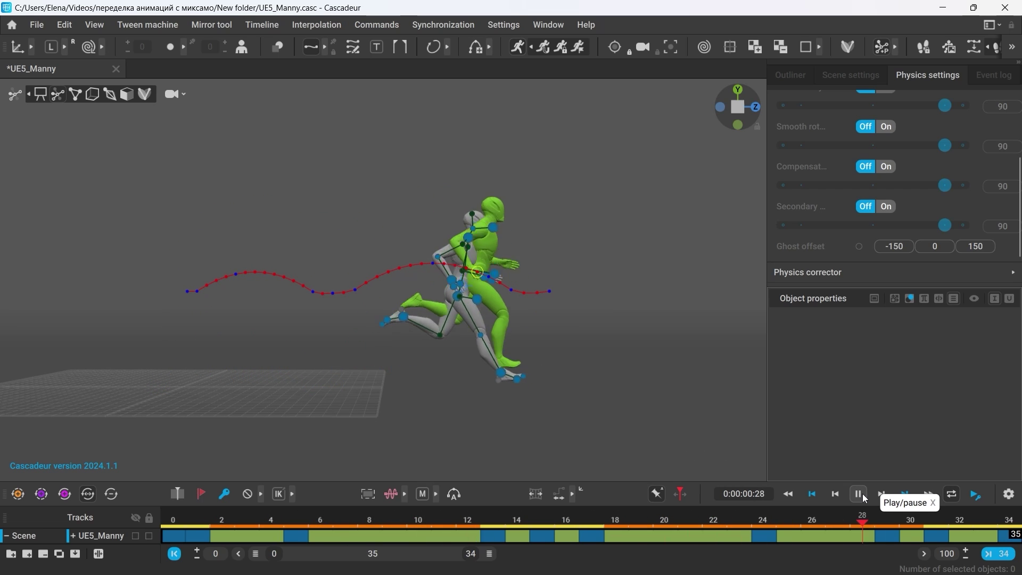
left_click(863, 494)
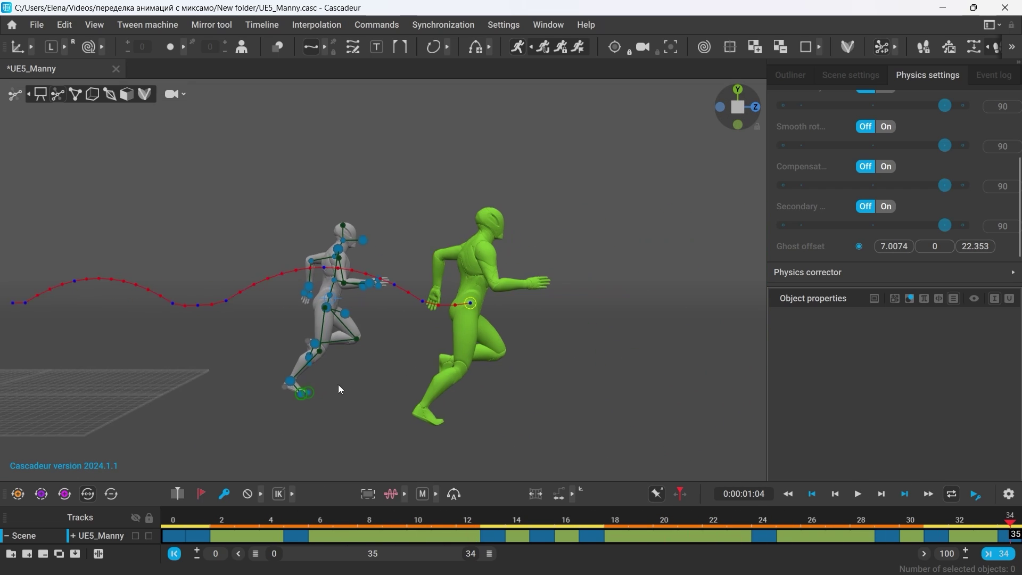
key("space")
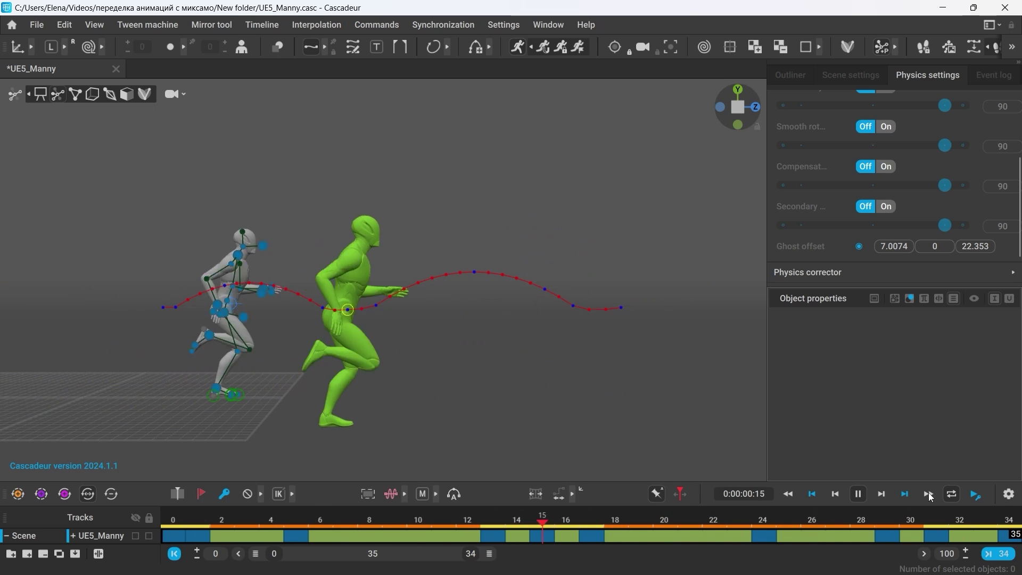
left_click(858, 494)
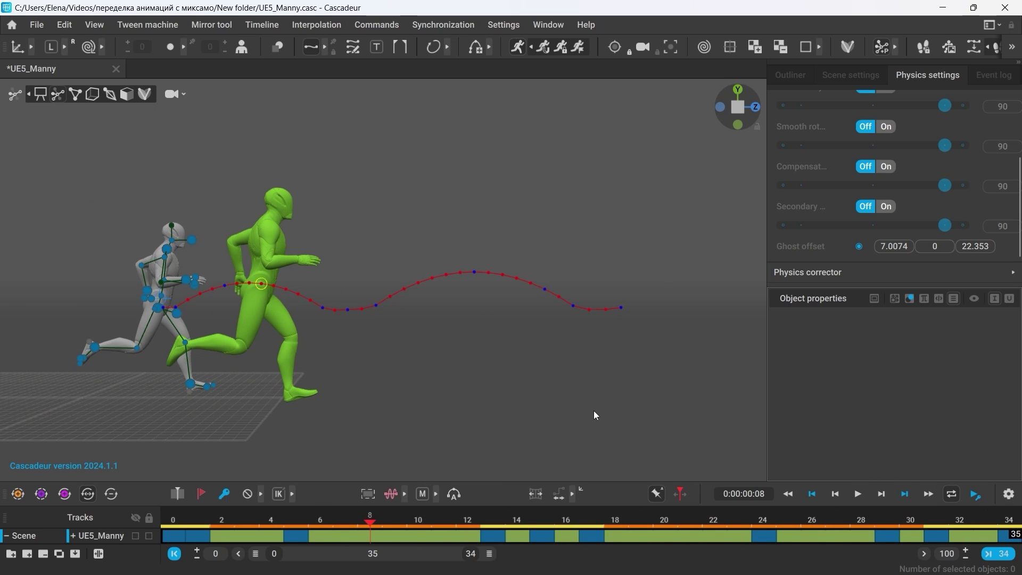
Turn on Smooth trajectory in the physics settings, set it to 99 and play back the run.
scroll(920, 196, "up", 2)
left_click(886, 153)
scroll(88, 300, "up", 3)
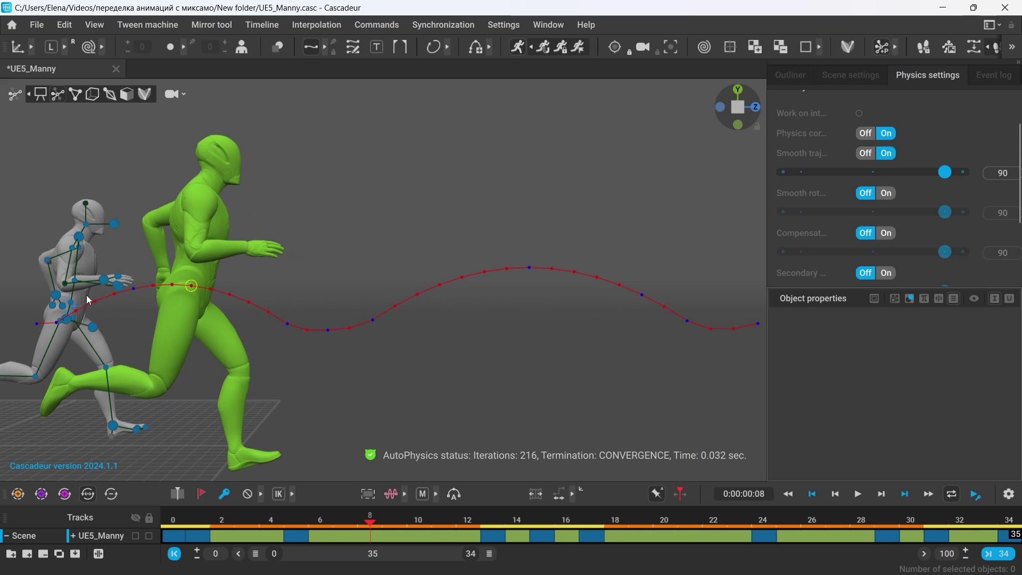
left_click(961, 172)
scroll(407, 297, "down", 3)
left_click(858, 494)
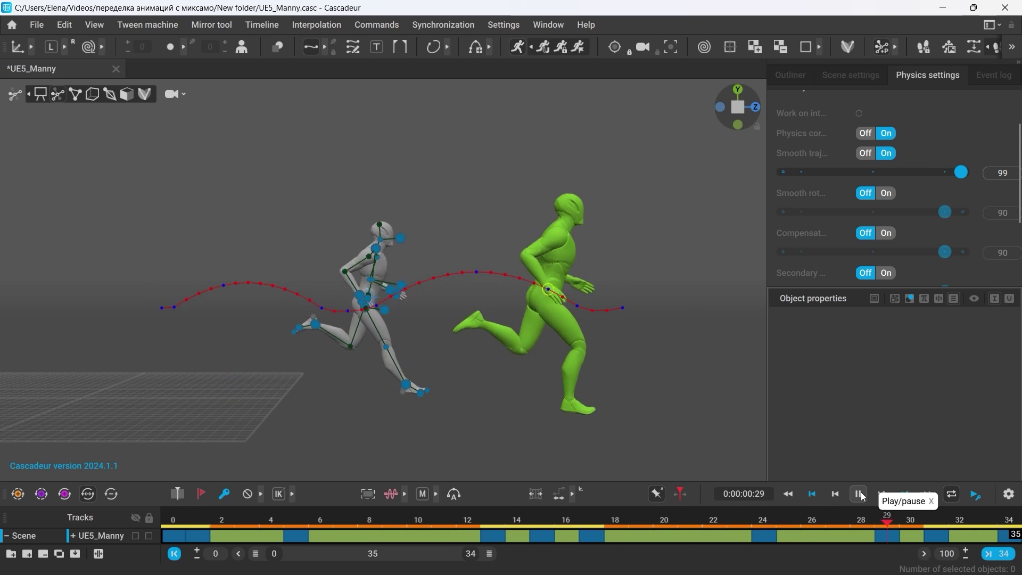
left_click(859, 494)
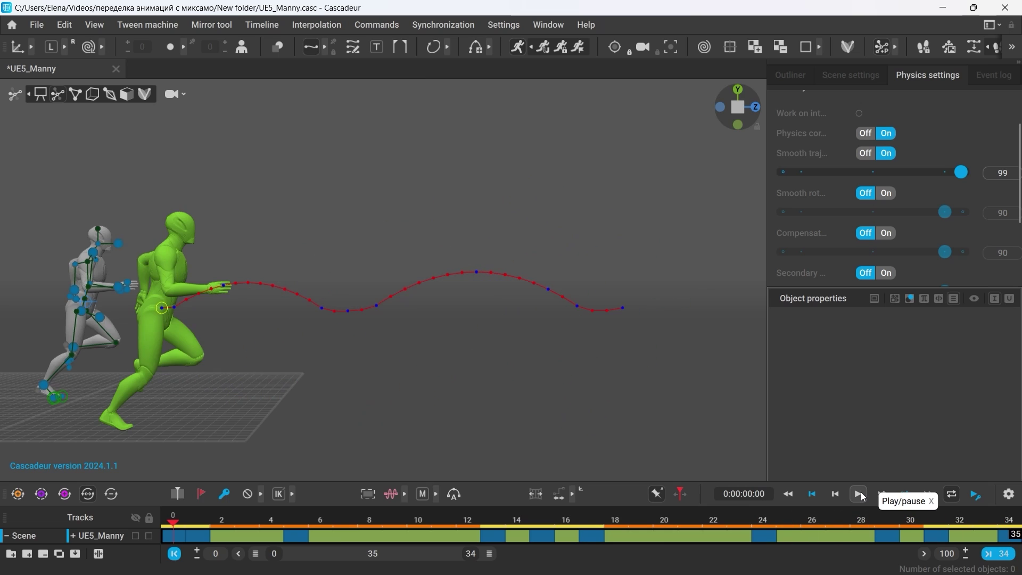
Turn off the ghost offset and snap the animation to AutoPhysics, agreeing to turn off the once-only physics effects.
scroll(792, 206, "down", 4)
left_click(860, 207)
middle_click_drag(239, 330, 394, 327)
left_click_drag(244, 523, 345, 523)
scroll(490, 366, "up", 3)
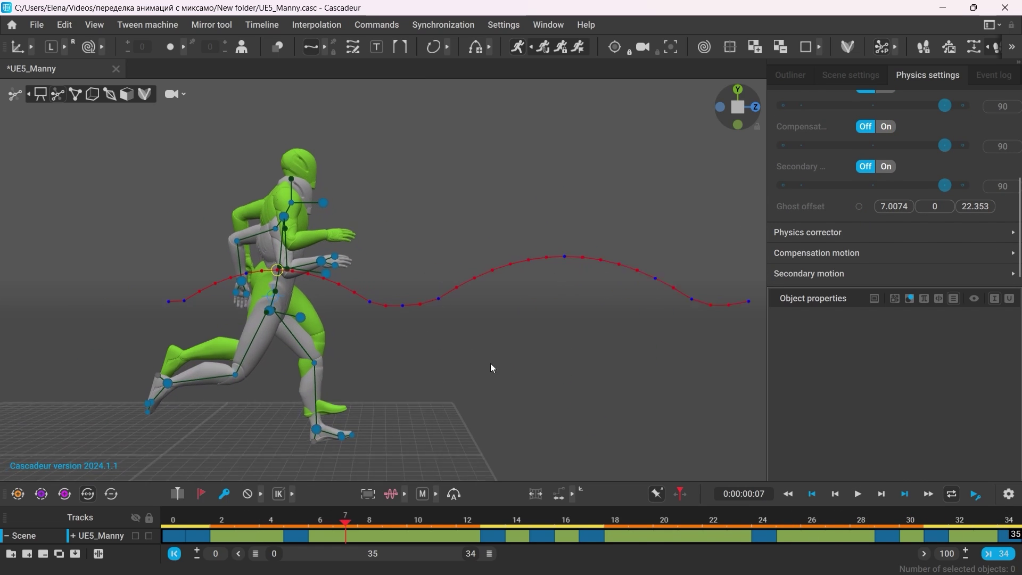
scroll(491, 364, "up", 1)
left_click(544, 53)
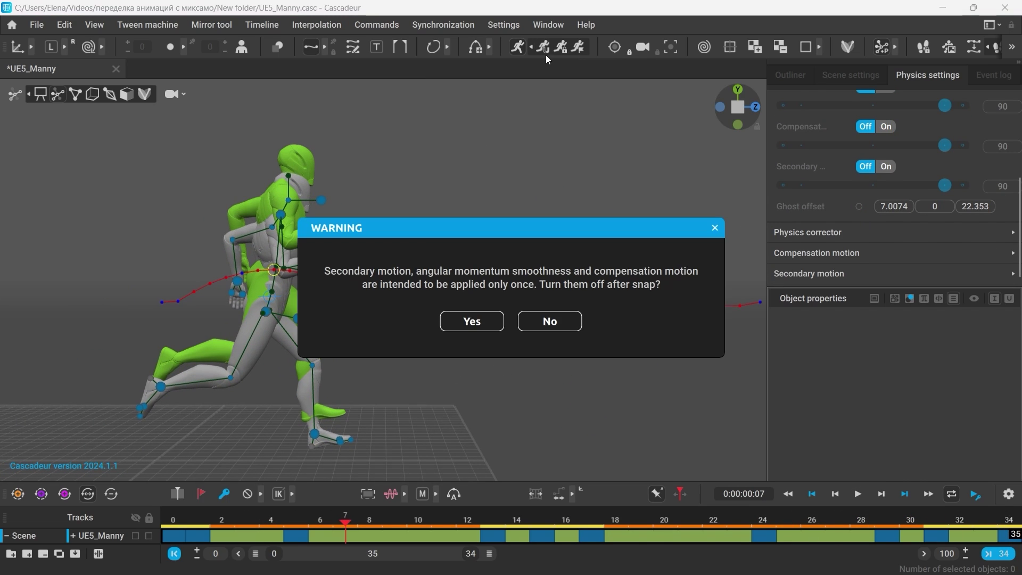
left_click(471, 320)
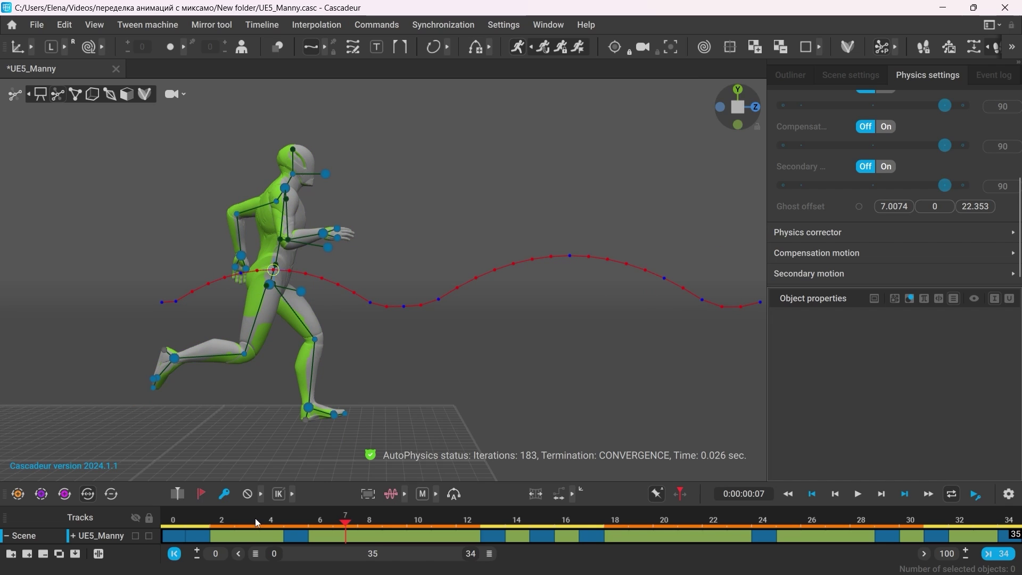
Turn off AutoPhysics and scrub through the early frames to review the snapped run.
left_click_drag(256, 519, 442, 520)
left_click(518, 48)
left_click(367, 517)
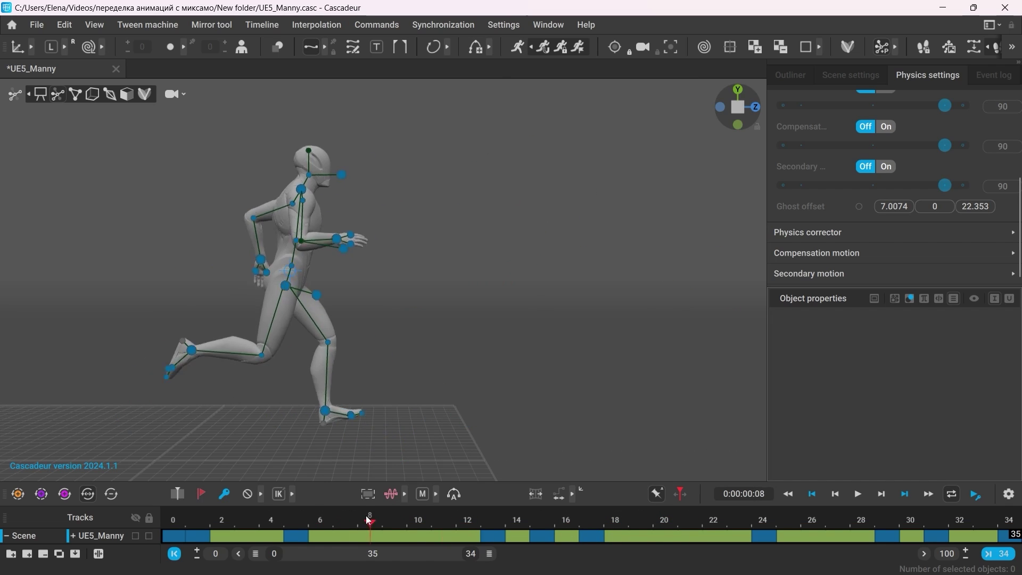
left_click_drag(367, 517, 222, 532)
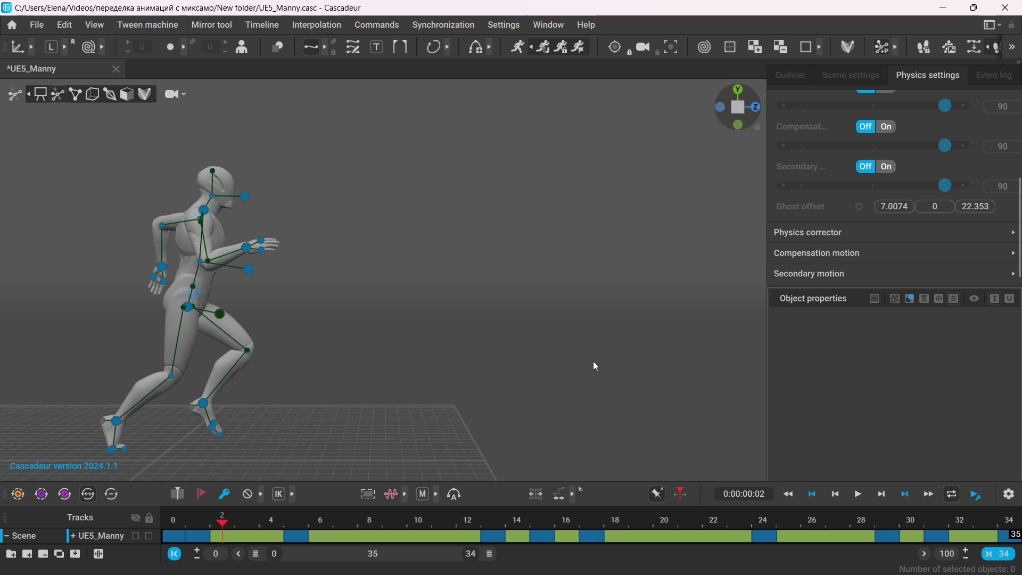
scroll(360, 353, "down", 4)
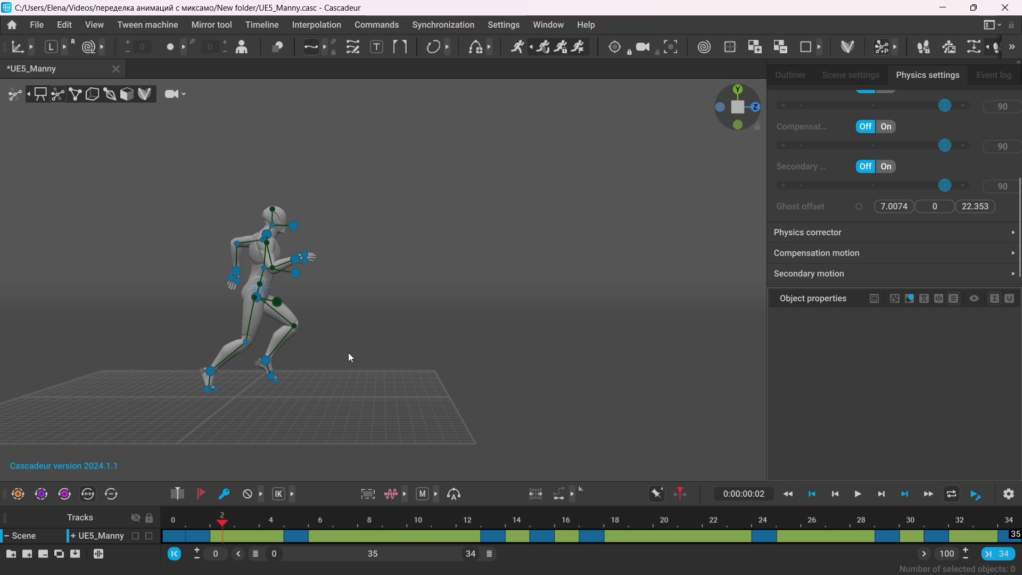
Turn on AutoPhysics and activate interval edit mode for the selected frames 13 to 34.
left_click(519, 55)
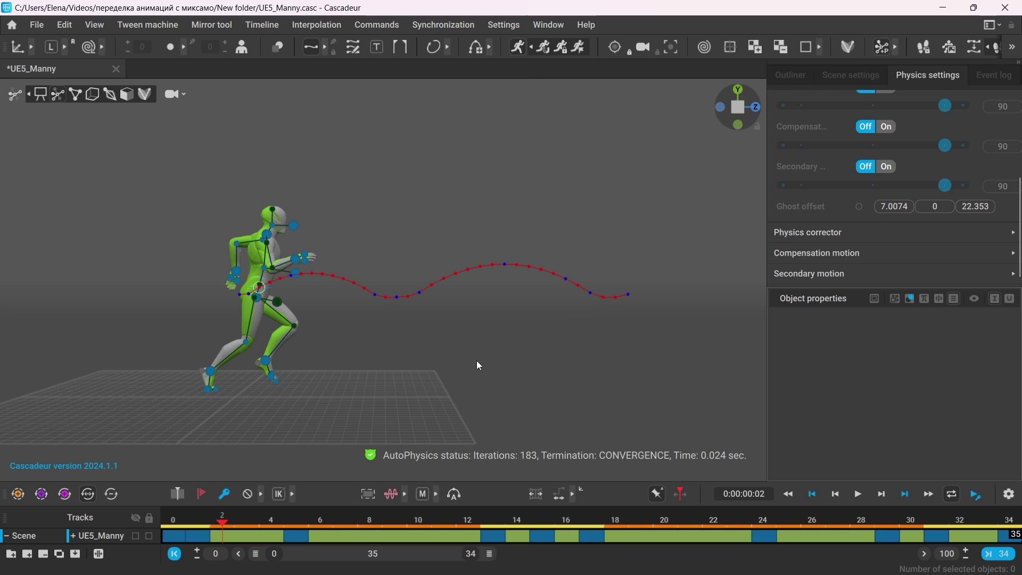
left_click(487, 527)
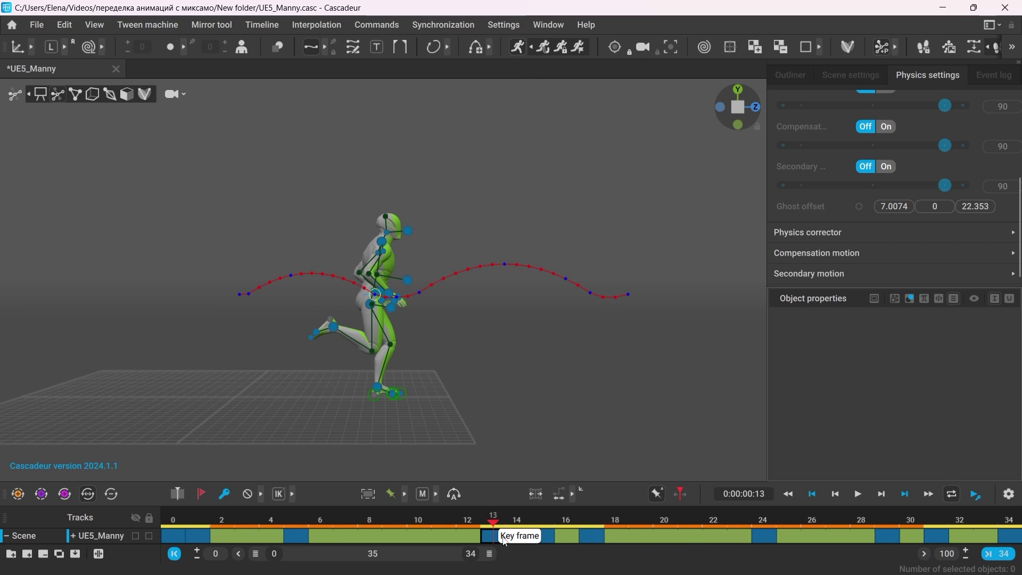
left_click_drag(506, 542, 1014, 547)
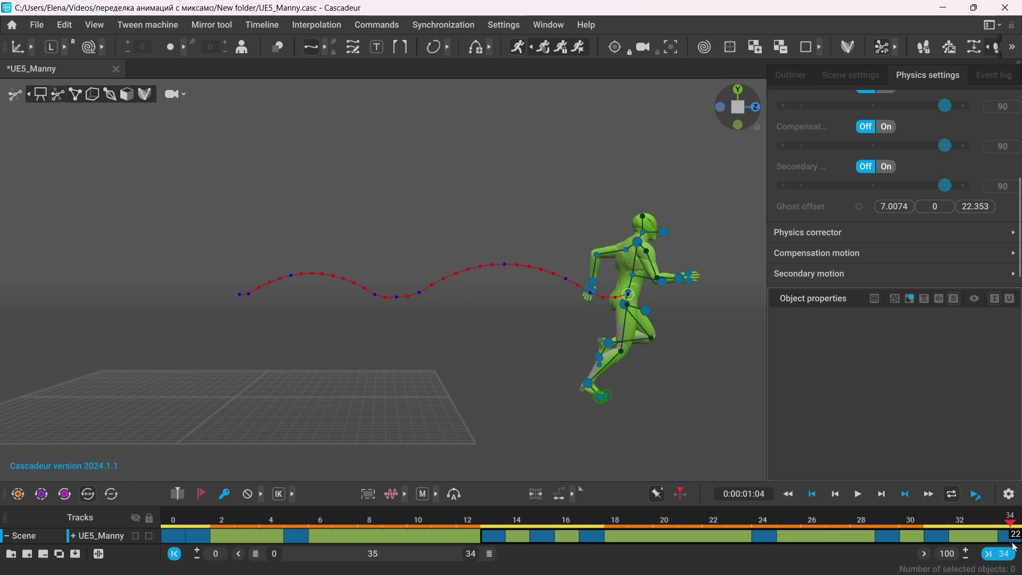
left_click(563, 500)
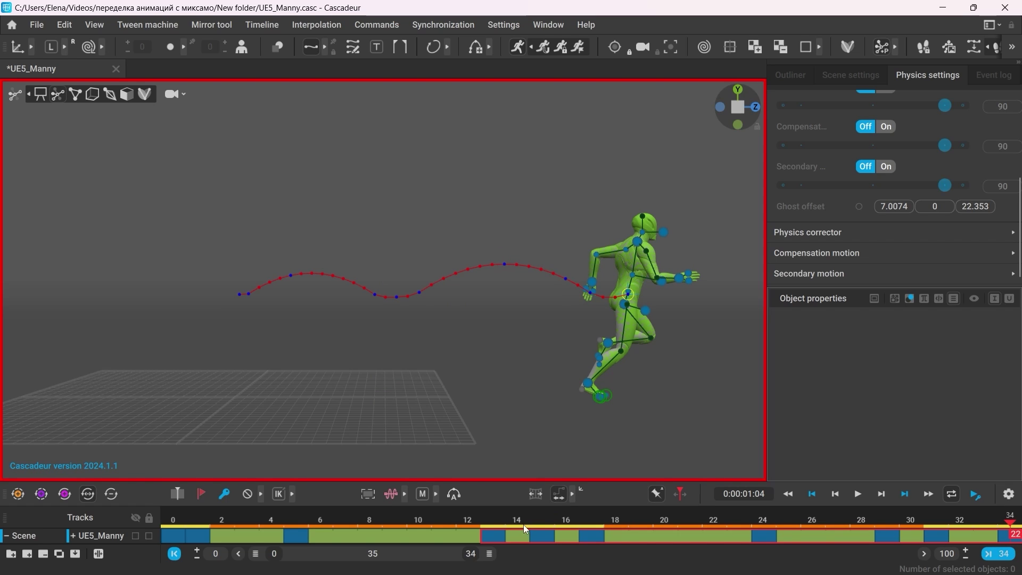
On frame 13, move the character's center of mass forward along the run direction for the selected interval, then check the following frames against the ghost.
scroll(500, 533, "down", 5)
left_click(381, 536)
left_click(375, 295)
scroll(379, 299, "up", 8)
scroll(324, 324, "down", 5)
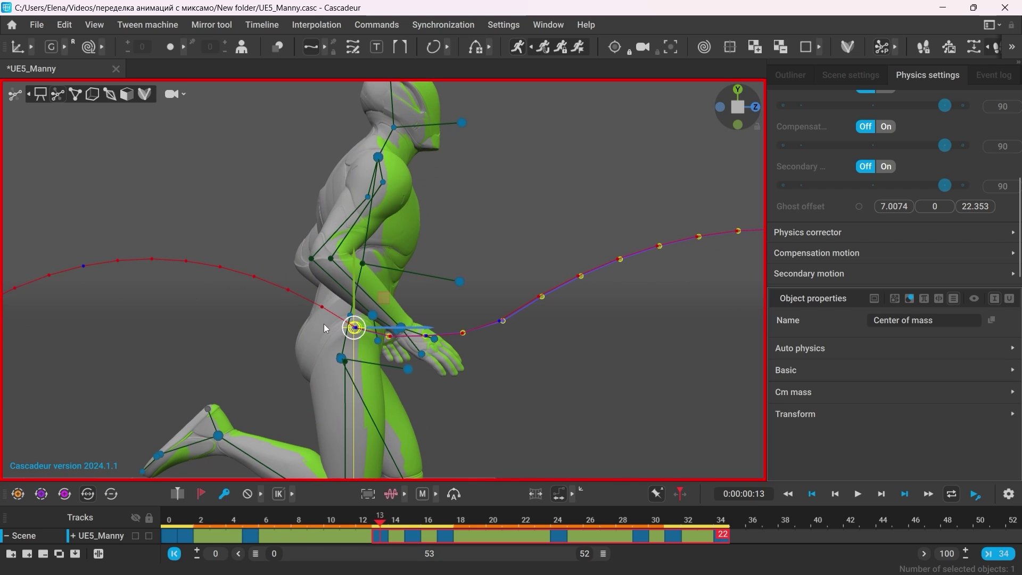
left_click_drag(420, 299, 587, 297)
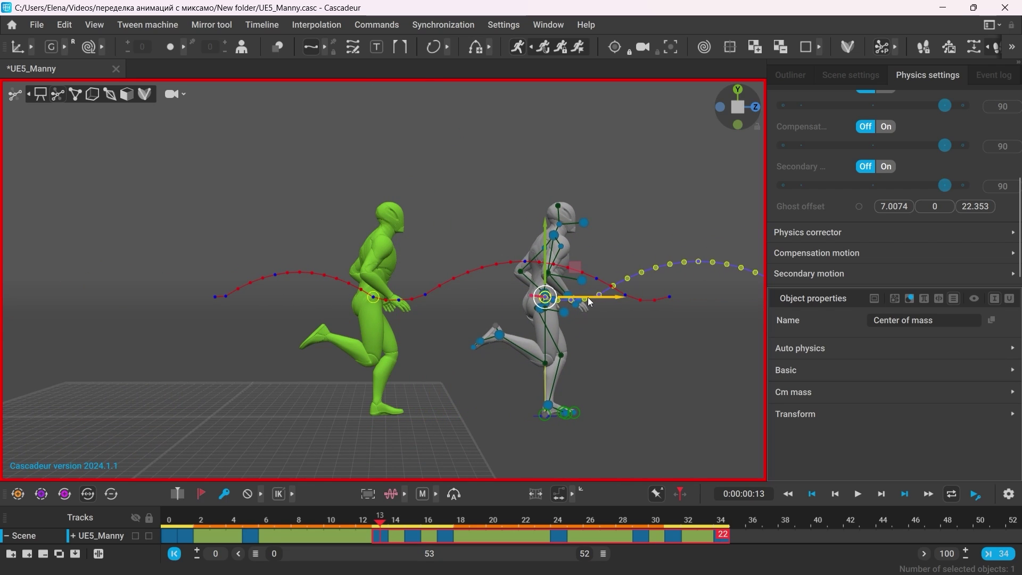
left_click(401, 346)
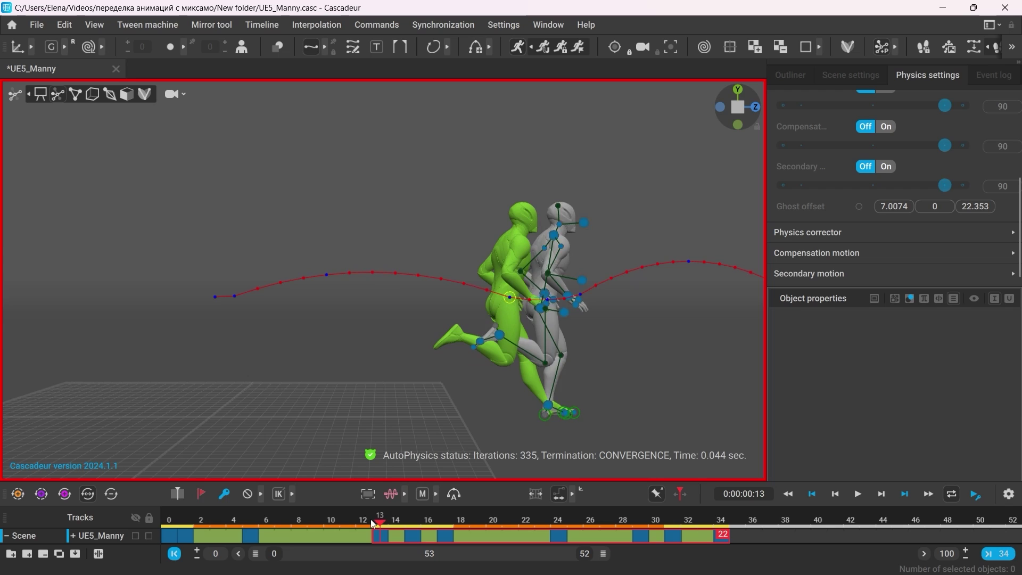
left_click_drag(373, 525, 421, 526)
middle_click_drag(671, 408, 408, 425)
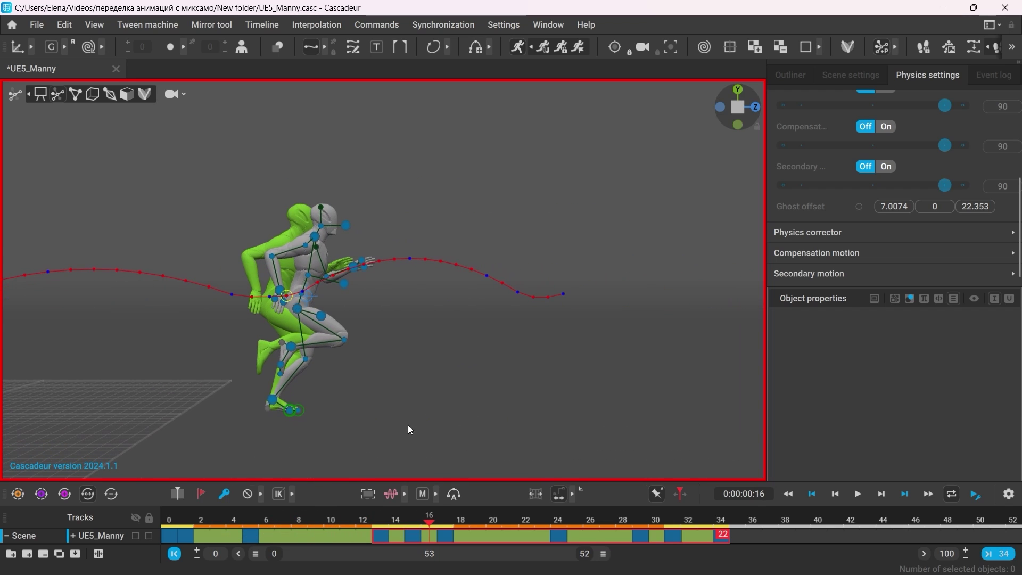
Move the center of mass forward over frames 29 to 34, then leave interval edit mode.
left_click(554, 541)
left_click_drag(557, 521, 720, 541)
left_click(640, 522)
middle_click_drag(488, 389, 318, 385)
scroll(318, 385, "up", 4)
left_click(281, 263)
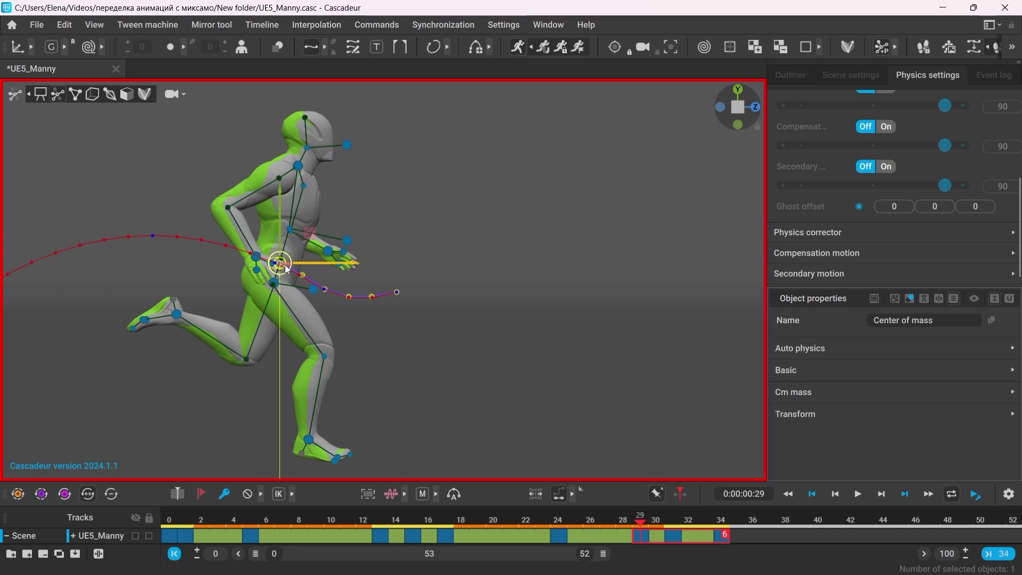
left_click_drag(321, 260, 536, 276)
scroll(378, 344, "down", 3)
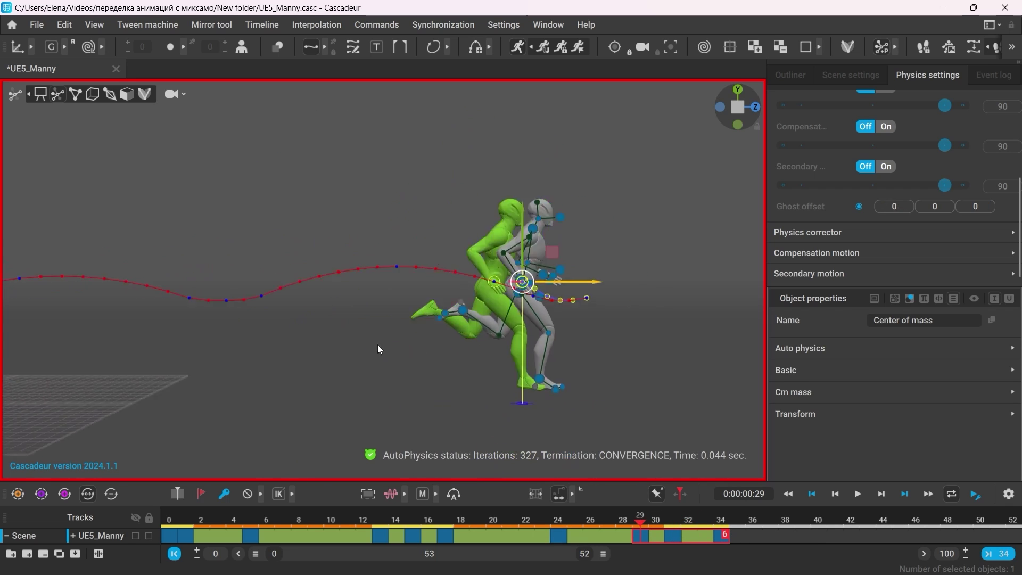
left_click(465, 441)
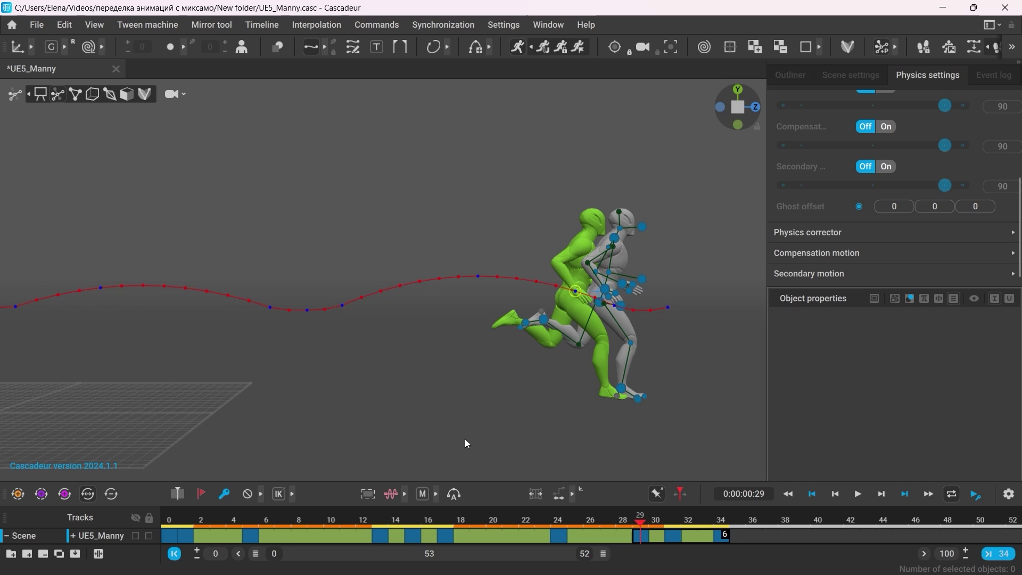
Fit the timeline to the animation range, play back the lengthened run and return to frame 2.
left_click(998, 557)
left_click(858, 494)
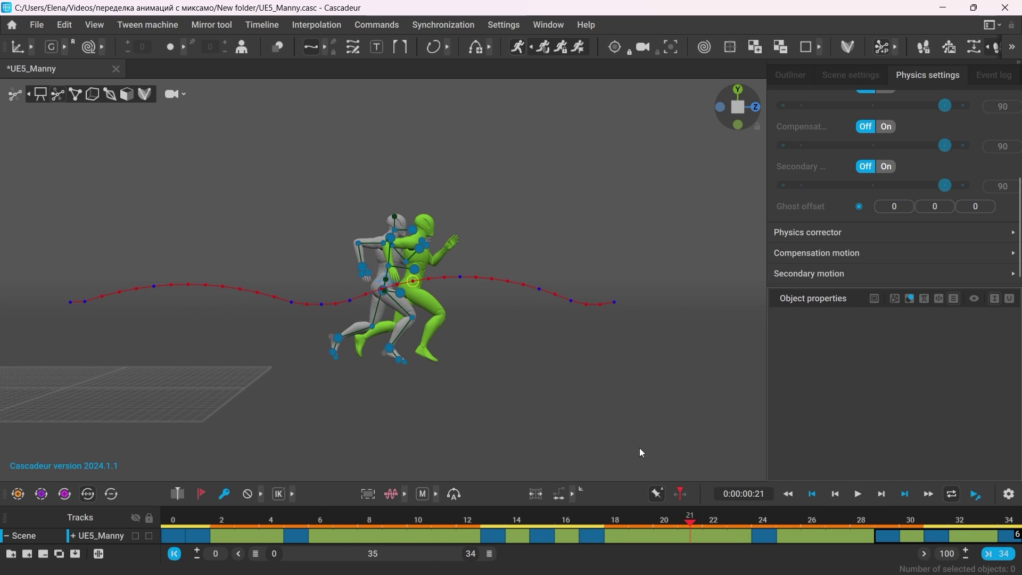
mouse_move(229, 520)
left_mouse_down()
mouse_move(662, 532)
mouse_move(272, 519)
mouse_move(397, 519)
mouse_move(334, 530)
mouse_move(222, 524)
left_mouse_up()
Snap the animation to the AutoPhysics result, turn AutoPhysics off and select the UE5_Manny track.
left_click(550, 50)
left_click(516, 50)
left_click(105, 541)
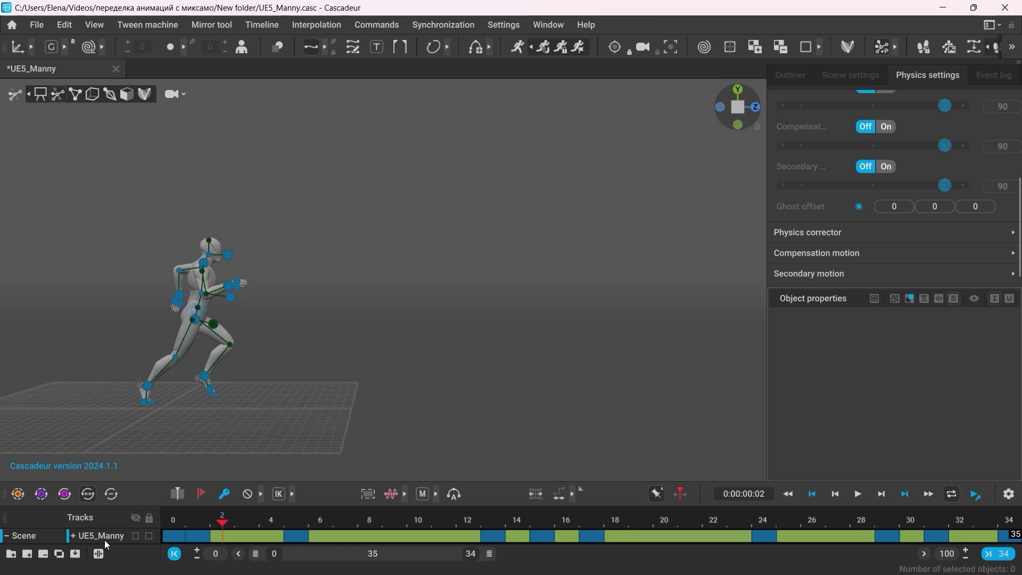
Try unbaking the animation on the UE5_Manny track with the existing settings, scrub the early frames and undo it.
left_click(973, 48)
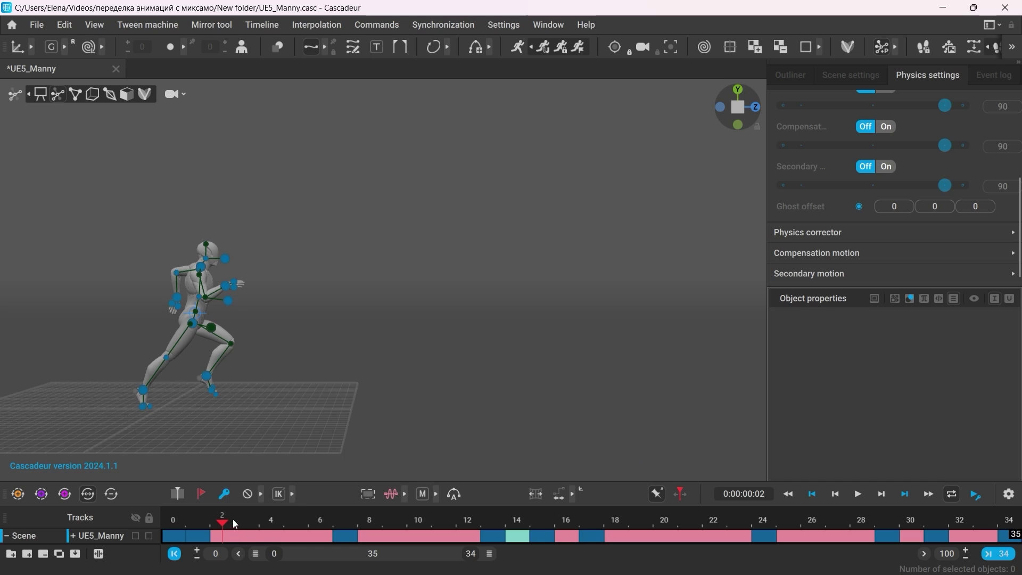
left_click_drag(236, 524, 254, 506)
key("ctrl+z")
key("ctrl+z")
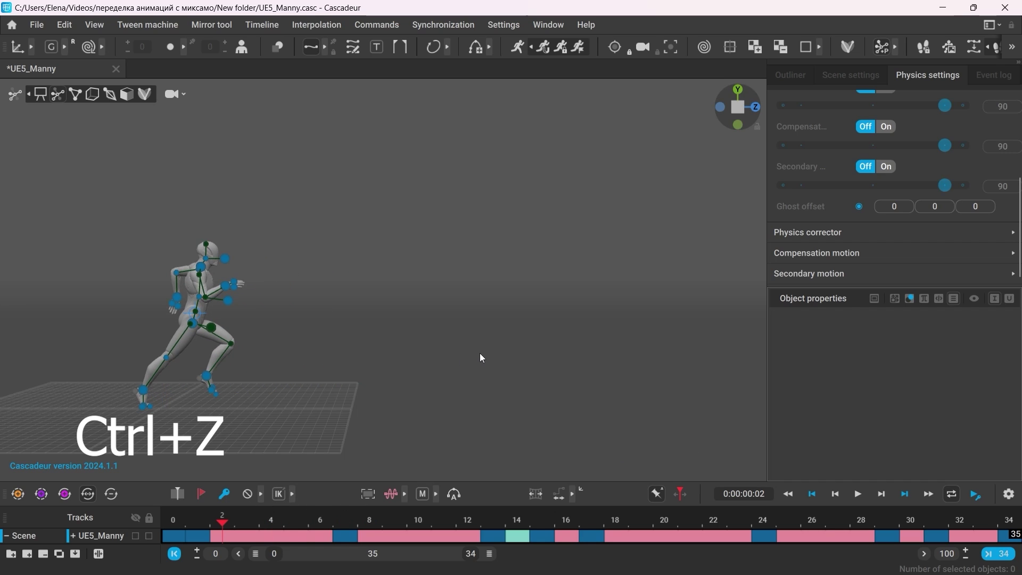
Set the Animation unbaking interpolation difference to 5 in the scene settings and unbake the animation.
left_click(846, 75)
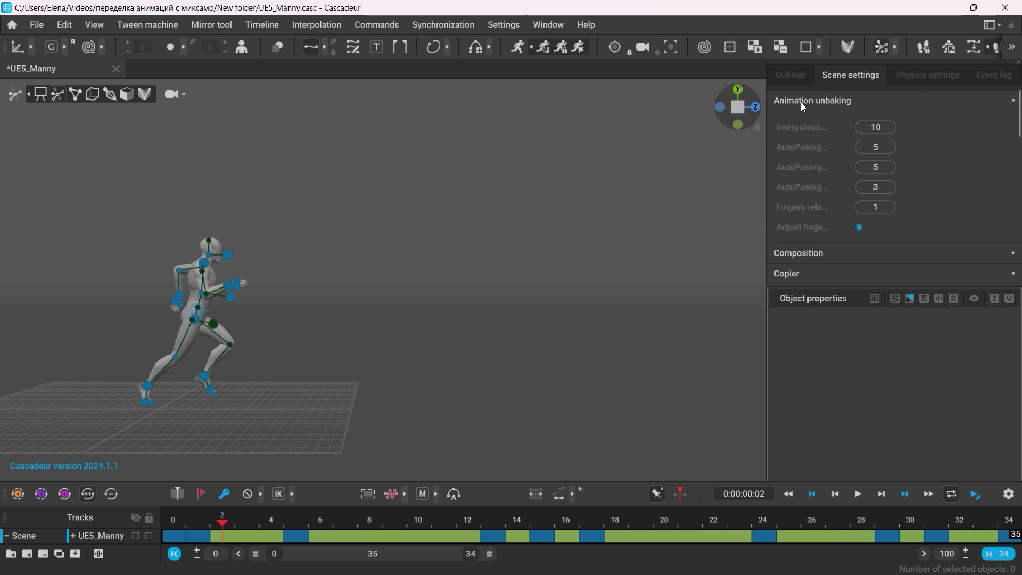
left_click_drag(764, 150, 702, 143)
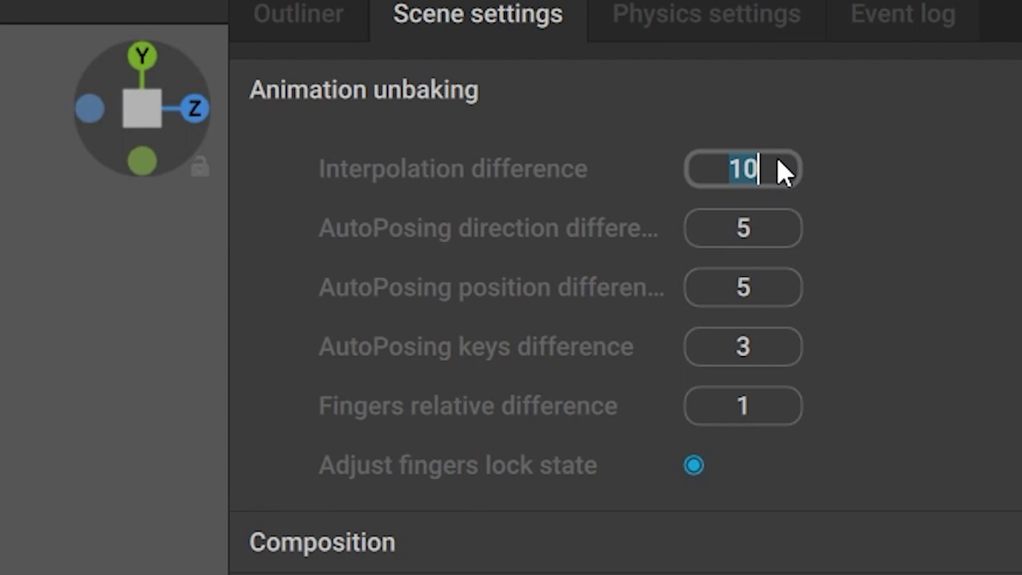
type("5")
key("Tab")
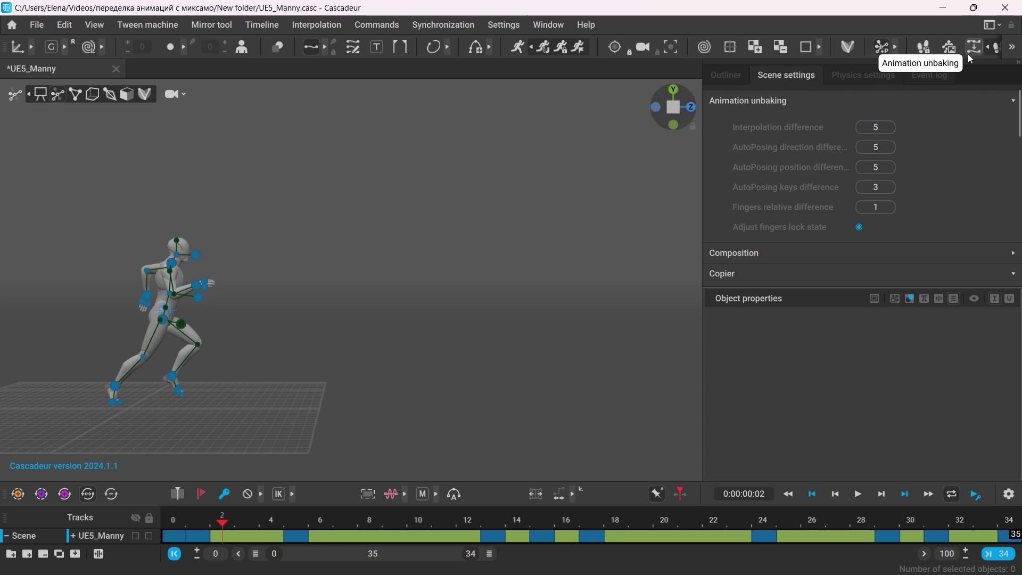
left_click(970, 59)
On frame 3, select the right foot's ankle and toe controllers and rotate the foot so the toes point down more steeply.
key("f")
left_click(245, 522)
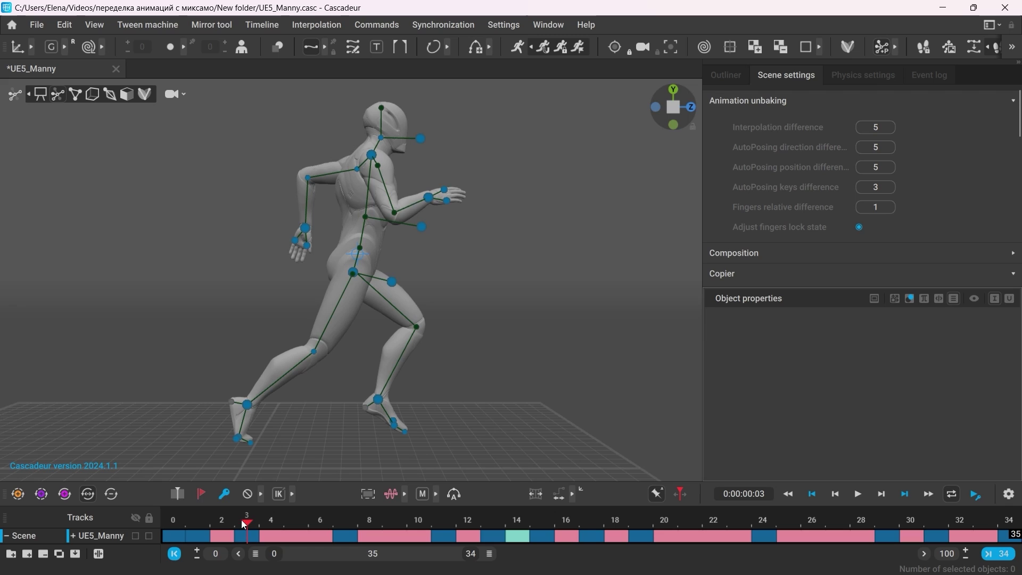
left_click_drag(238, 438, 283, 445)
left_click_drag(219, 389, 280, 453)
key("e")
left_click(247, 406)
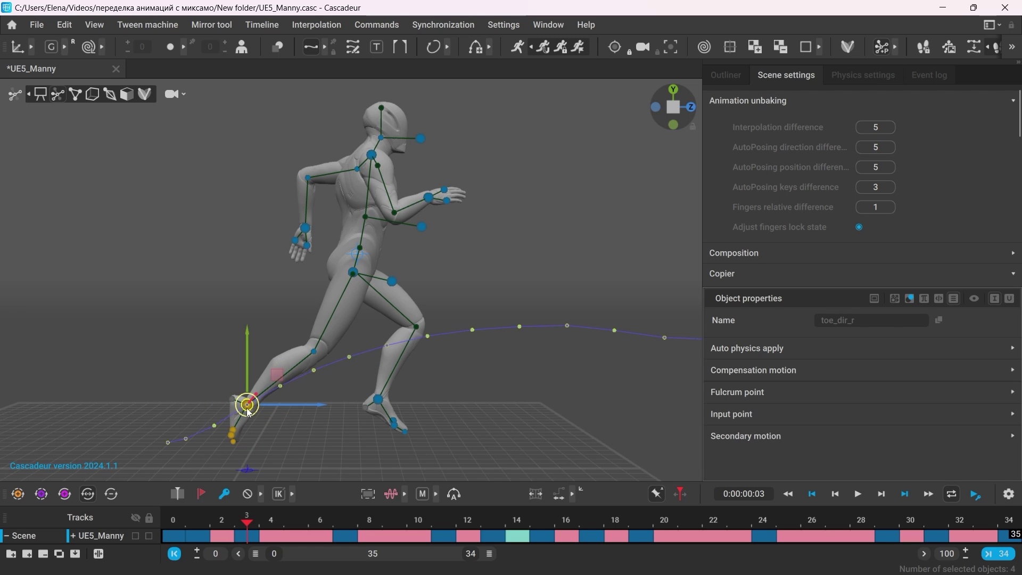
Step through the keys from frame 11 to frame 19 and rotate the left foot there to refine its toe-off pose.
left_click(416, 515)
key("Right")
middle_click_drag(628, 397, 264, 366)
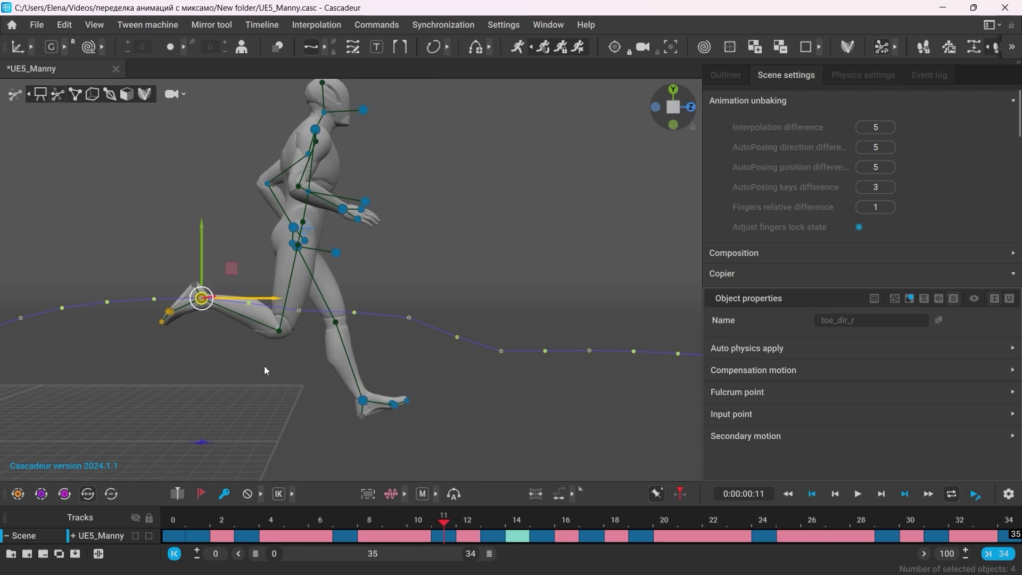
key("Right")
key("Right")
key("Right")
key("Right")
key("Right")
key("Right")
key("Right")
key("Right")
left_click_drag(468, 386, 519, 427)
left_click(464, 404)
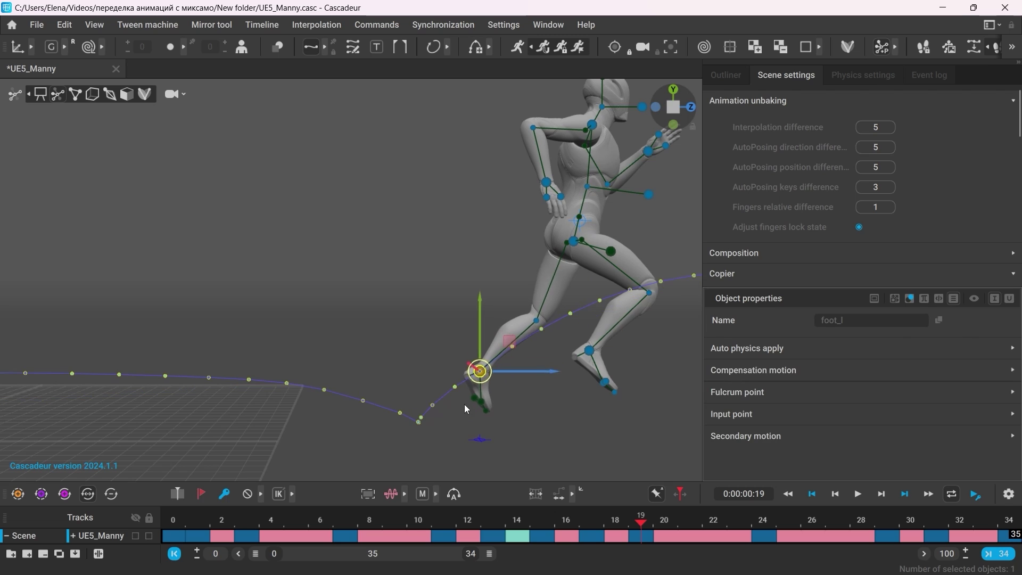
left_click(576, 420)
On frame 17, shift the pelvis and upper-body controllers slightly up and forward, then compare with the pose on frame 15.
middle_click_drag(582, 421, 467, 414)
key("Left")
key("Left")
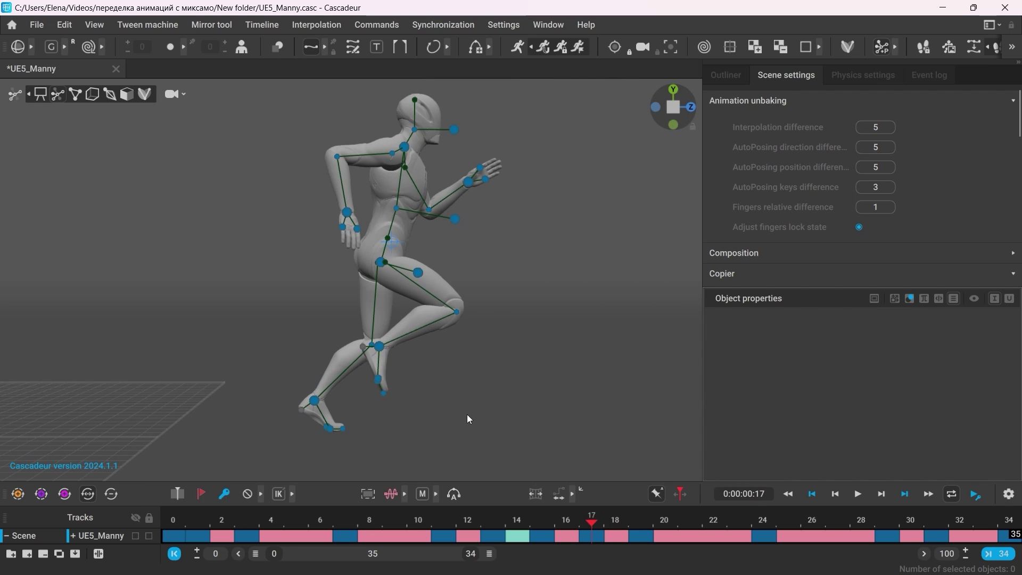
scroll(330, 128, "down", 2)
left_click_drag(326, 123, 481, 281)
key("w")
left_click_drag(376, 274, 413, 228)
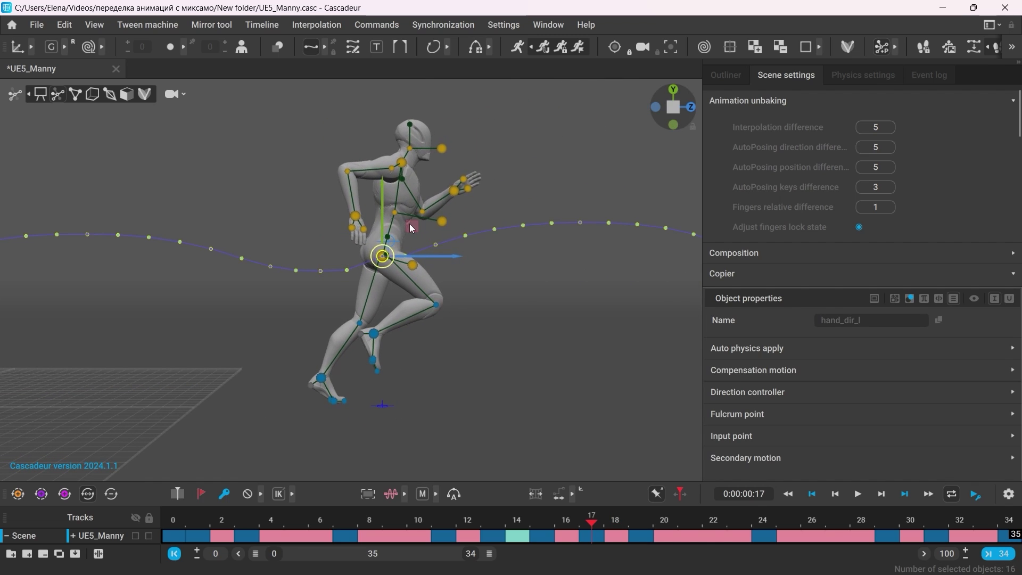
key("Left")
key("Left")
left_click(422, 363)
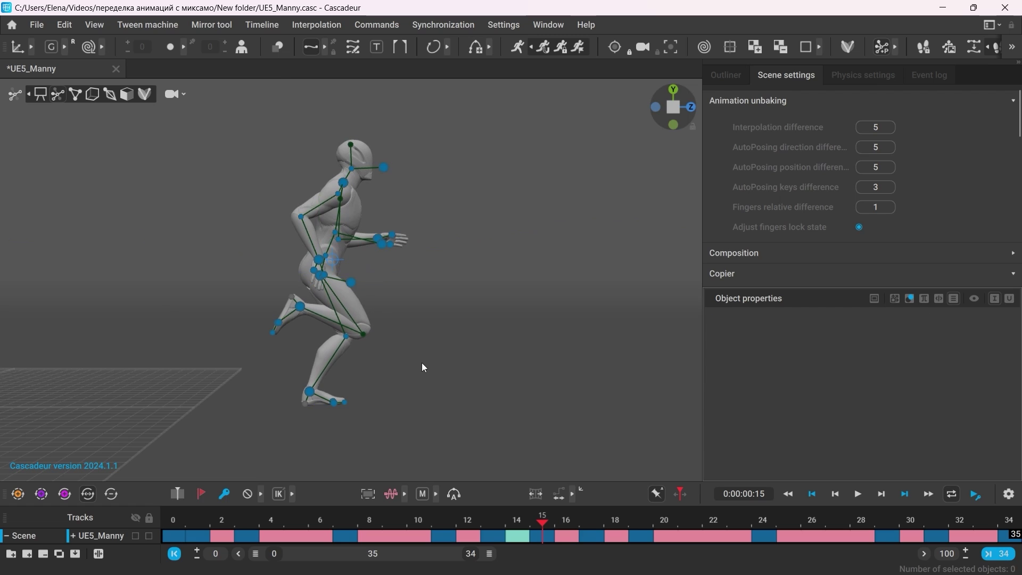
Turn on AutoPhysics, scrub the run to compare the ghost and snap the animation to it.
left_click(519, 49)
left_click_drag(327, 513, 669, 508)
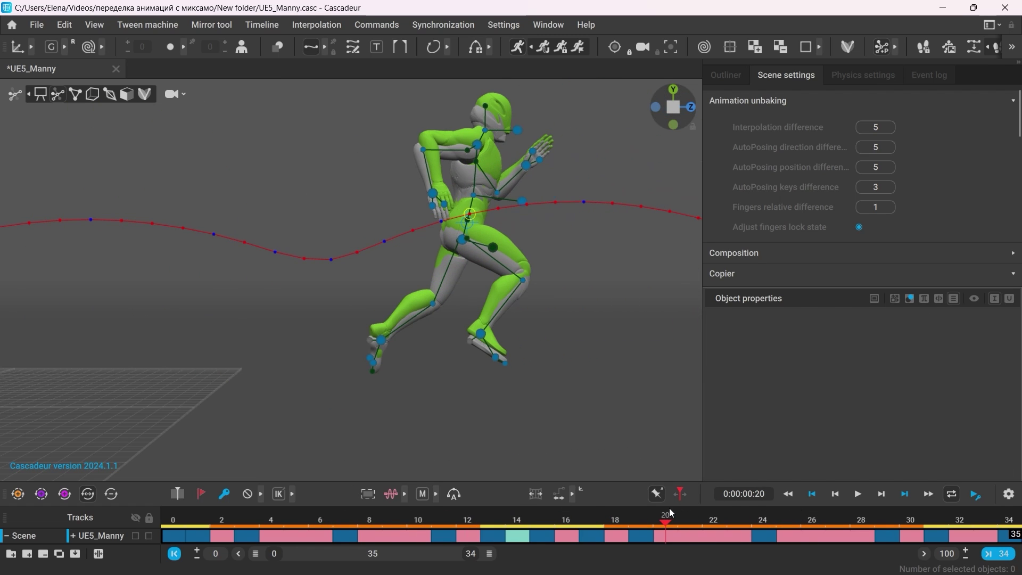
left_click(543, 48)
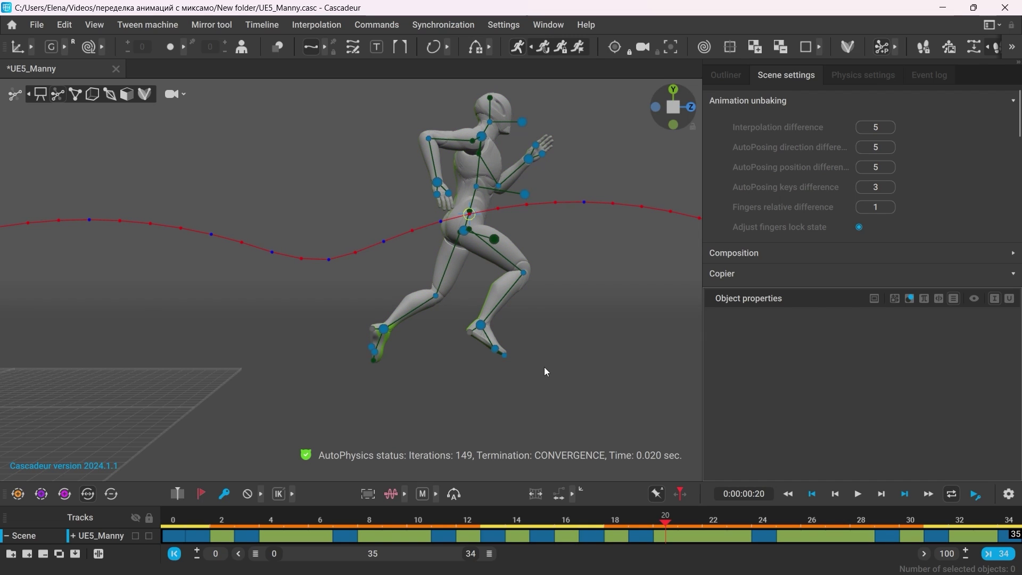
Hide the rig controls in viewer mode, turn off AutoPhysics and play back the run.
key("1")
scroll(533, 363, "down", 2)
left_click(518, 48)
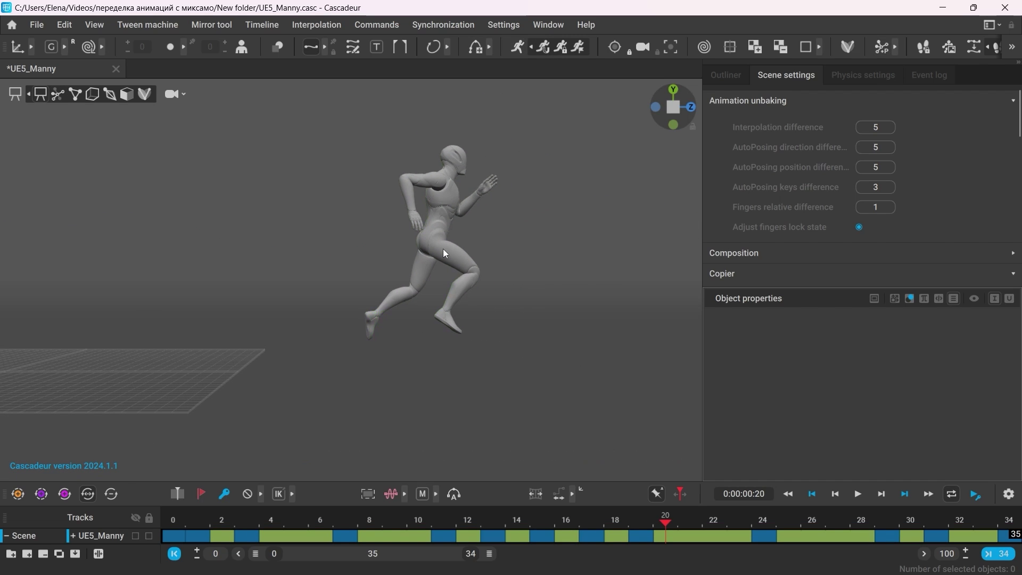
middle_click_drag(444, 250, 505, 291)
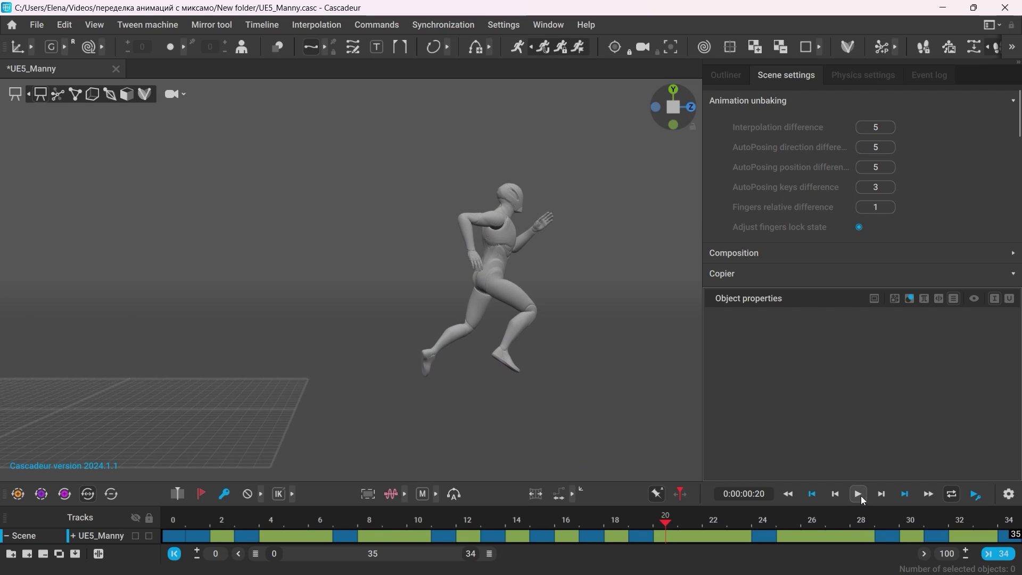
left_click(859, 495)
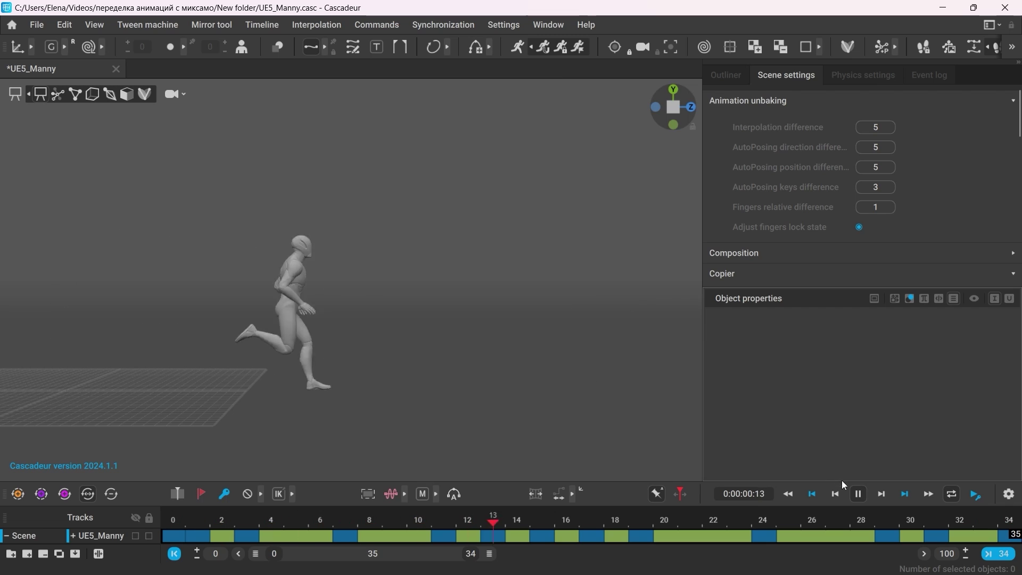
left_click(854, 497)
Show the point controllers and examine the trajectories of the right foot's main point and ball direction point on frames 7 to 2.
left_click(76, 94)
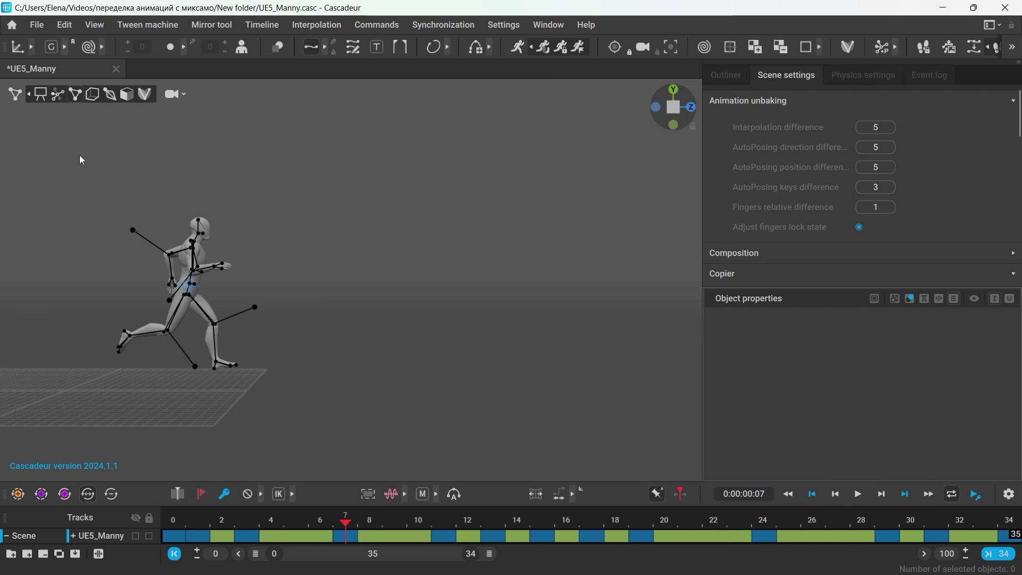
middle_click_drag(221, 367, 416, 341)
scroll(366, 353, "up", 5)
left_click(310, 327)
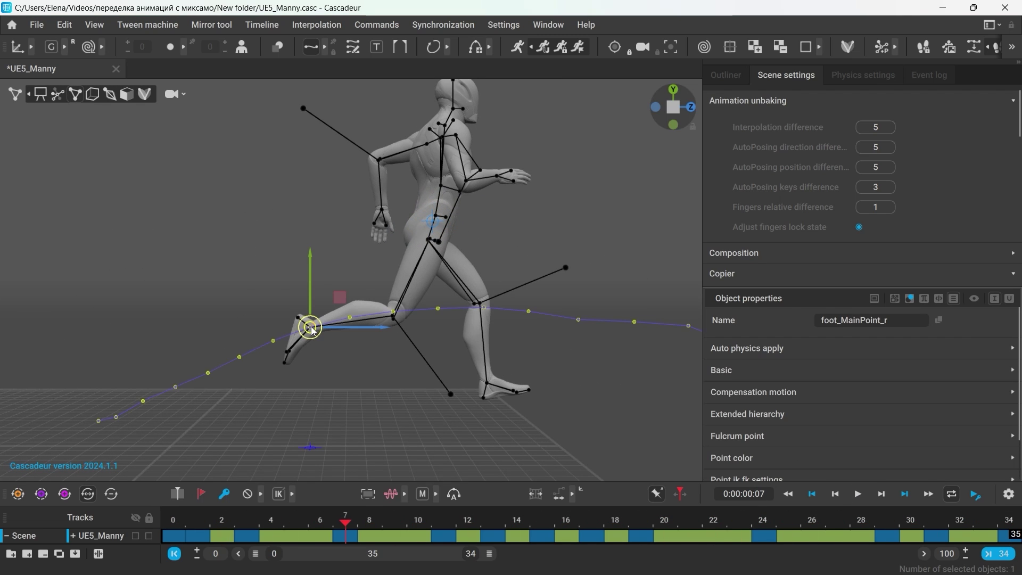
key("Left")
key("Left")
key("Left")
key("Left")
key("Left")
key("Left")
key("Right")
left_click(129, 433)
left_click(148, 437)
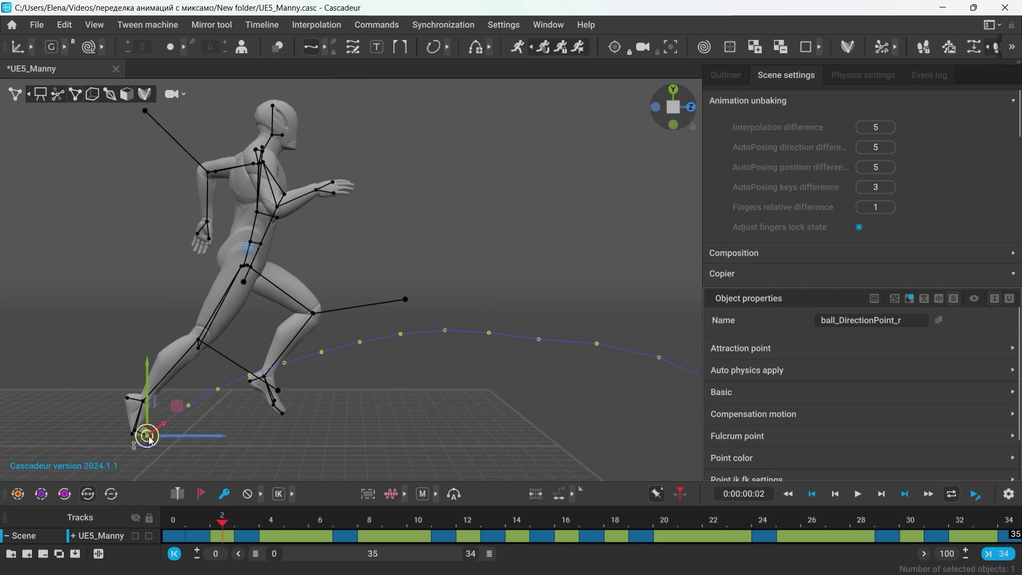
Step forward frame by frame from frame 2 to frame 20 to examine the foot motion.
left_click(153, 413)
key("Right")
key("Right")
key("Right")
key("Right")
key("Right")
key("Right")
key("Right")
key("Right")
key("Right")
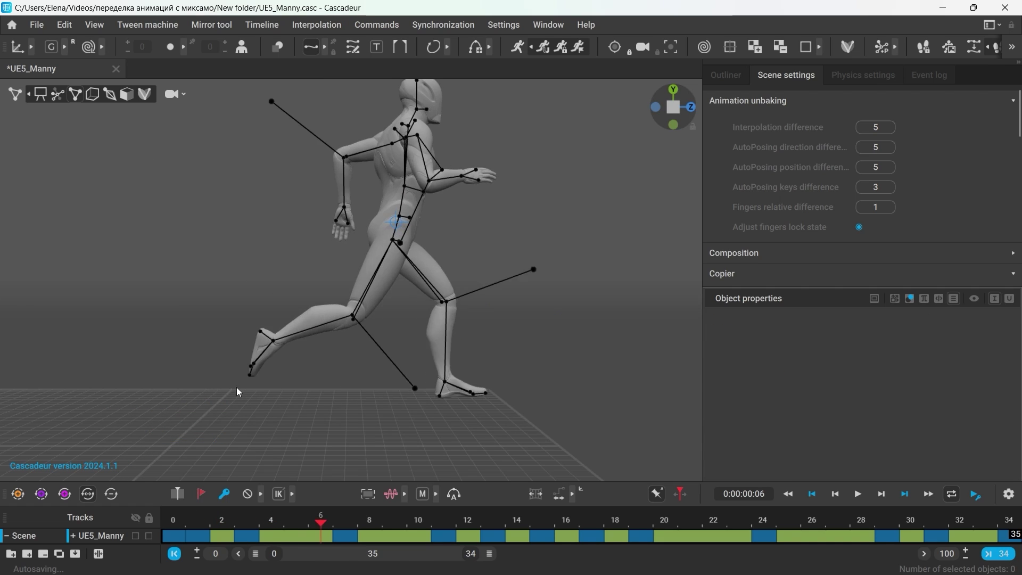
middle_click_drag(549, 363, 277, 362)
key("Right")
key("Right")
key("Right")
key("Right")
key("Right")
key("Right")
key("Right")
key("Right")
key("Right")
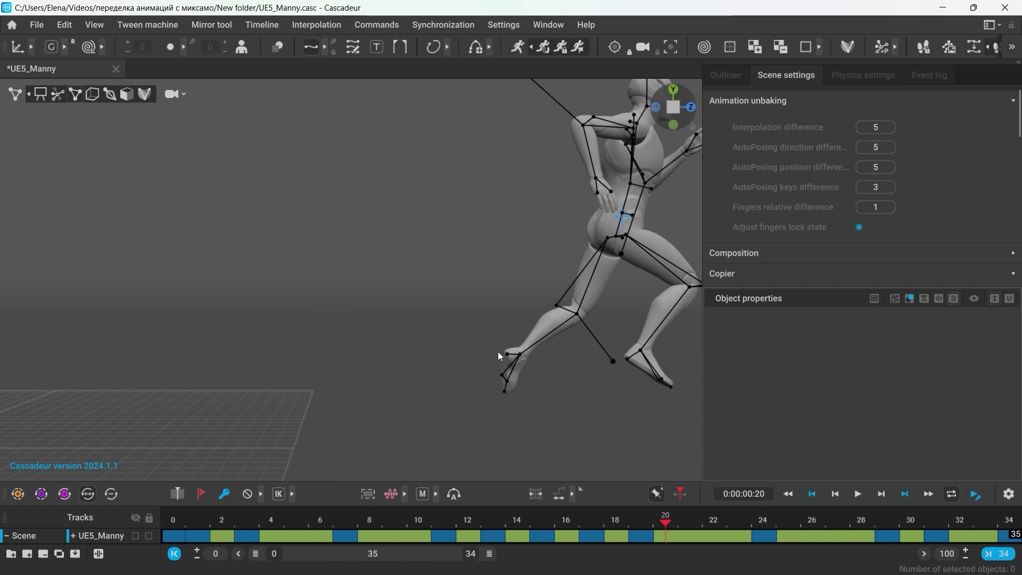
Examine the left foot's ball direction point trajectory on frame 18 and the push-off through frame 22.
key("Left")
key("Left")
key("Left")
key("Right")
left_click(479, 434)
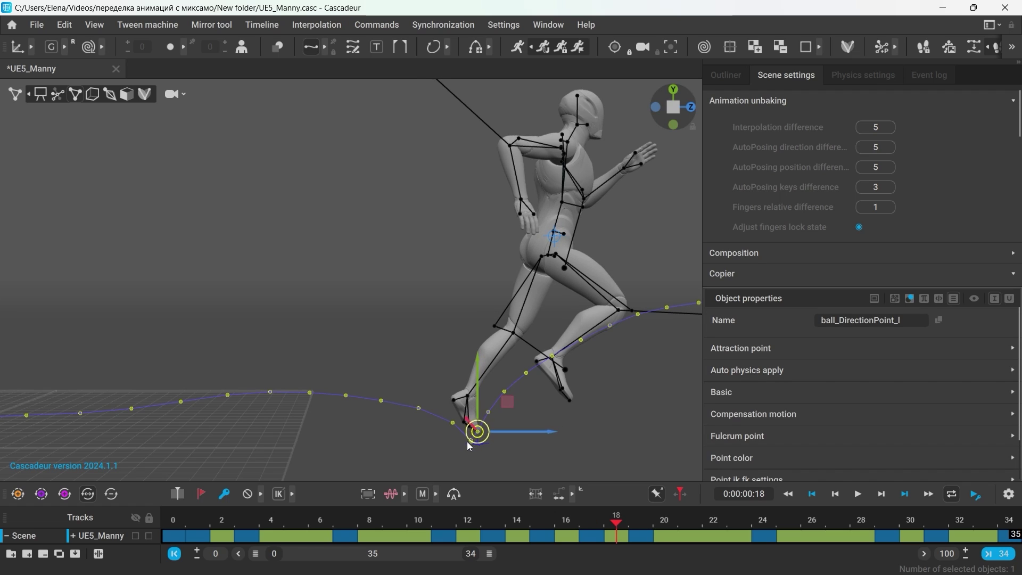
key("Right")
key("Right")
key("Right")
key("Right")
left_click(526, 401)
Scrub to frame 34 and play back the whole run in viewer mode.
scroll(525, 398, "down", 3)
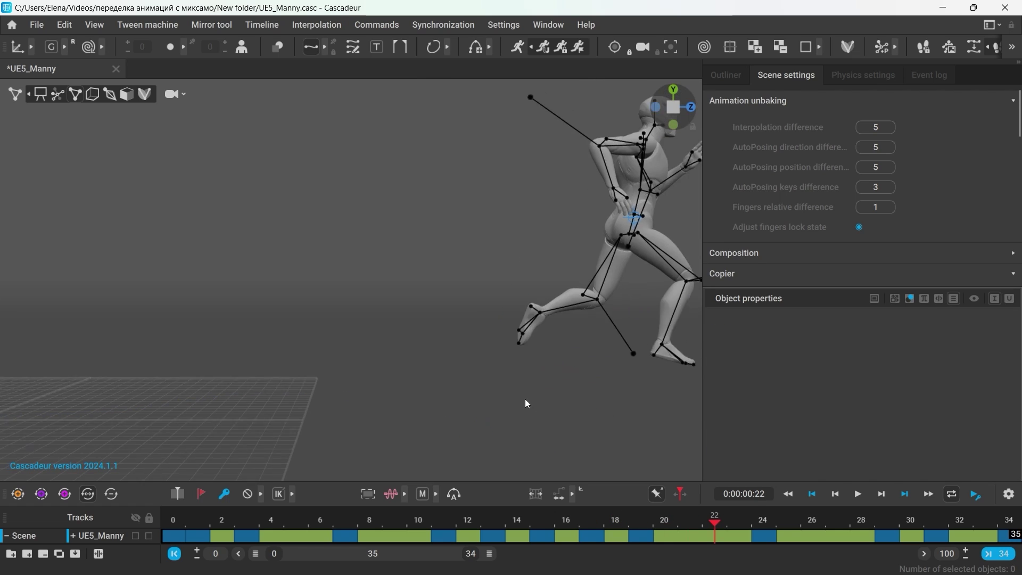
left_click_drag(723, 526, 1010, 520)
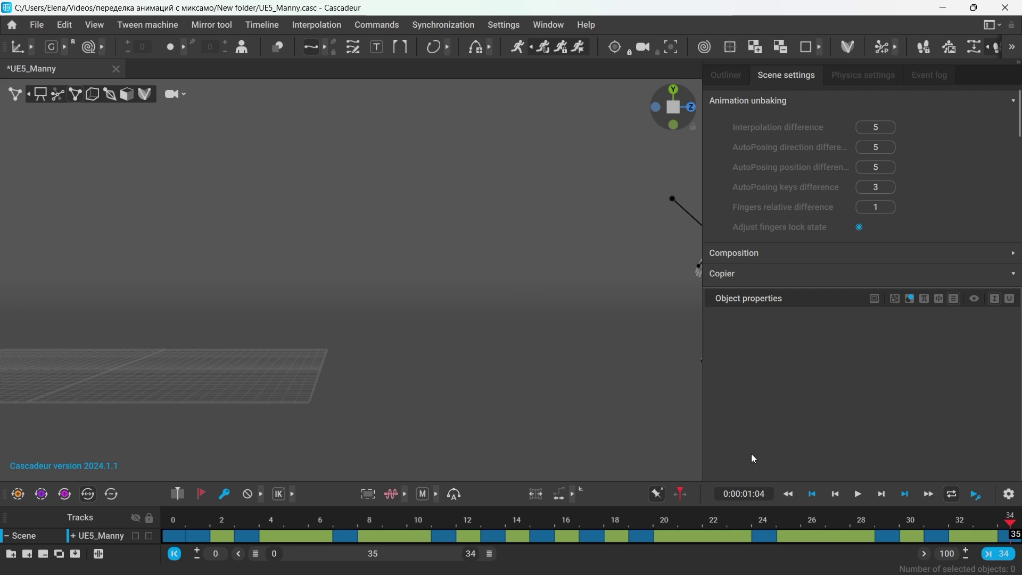
key("space")
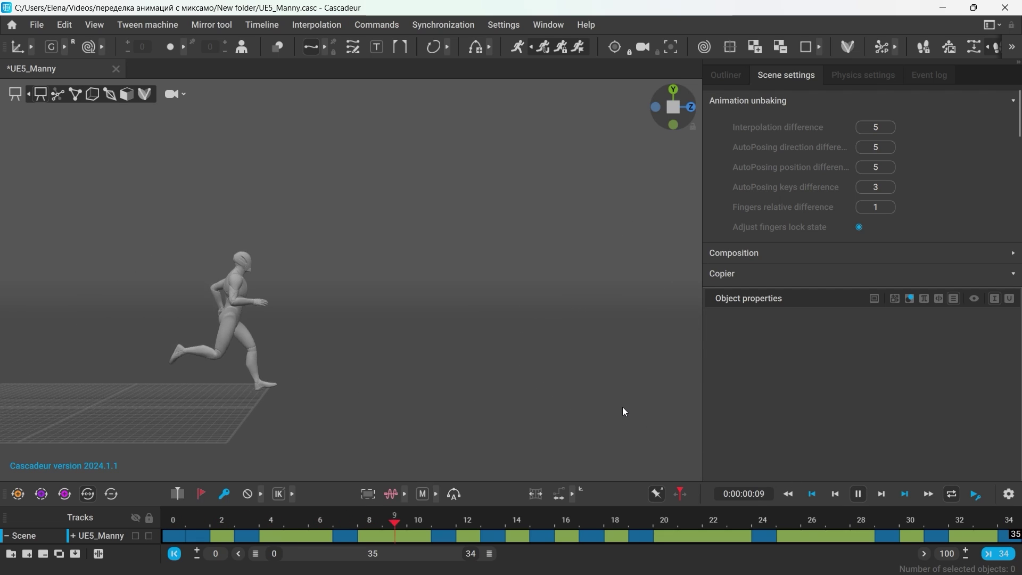